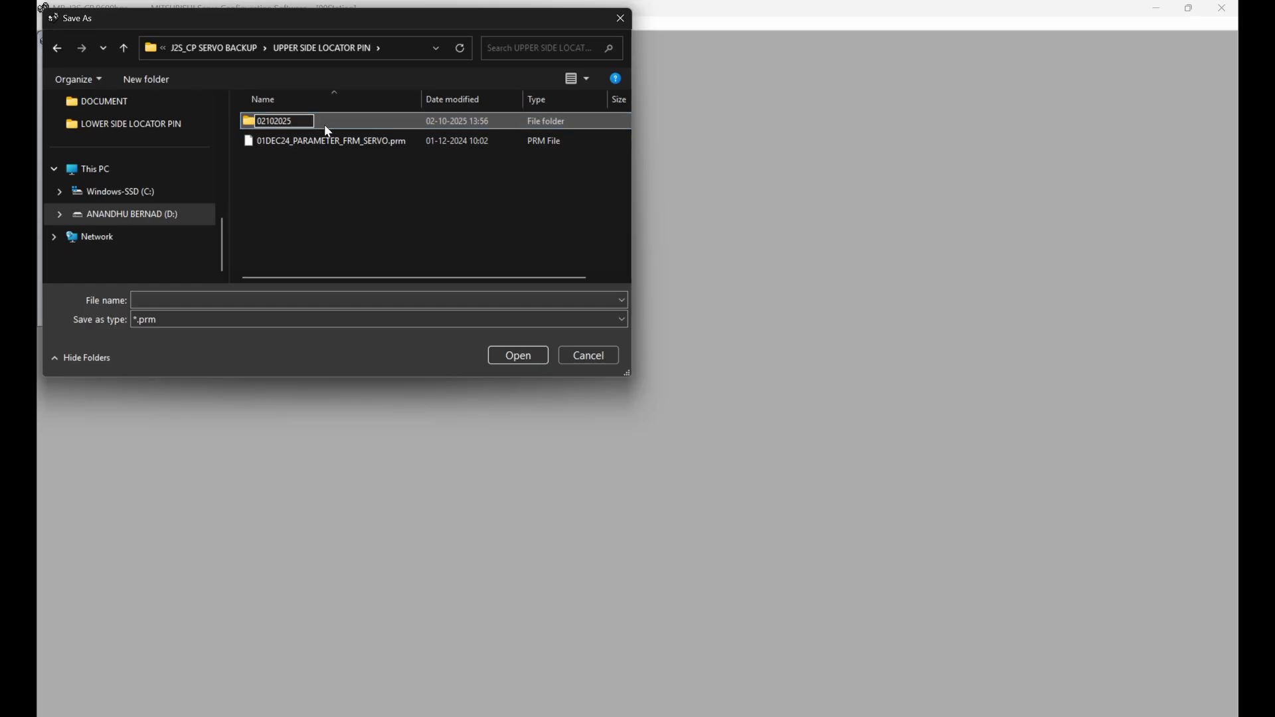
Step: Save the parameter list in the 02102025 folder as UPPER SIDE_MAIN_PARA LIST
double_click(325, 126)
click(280, 300)
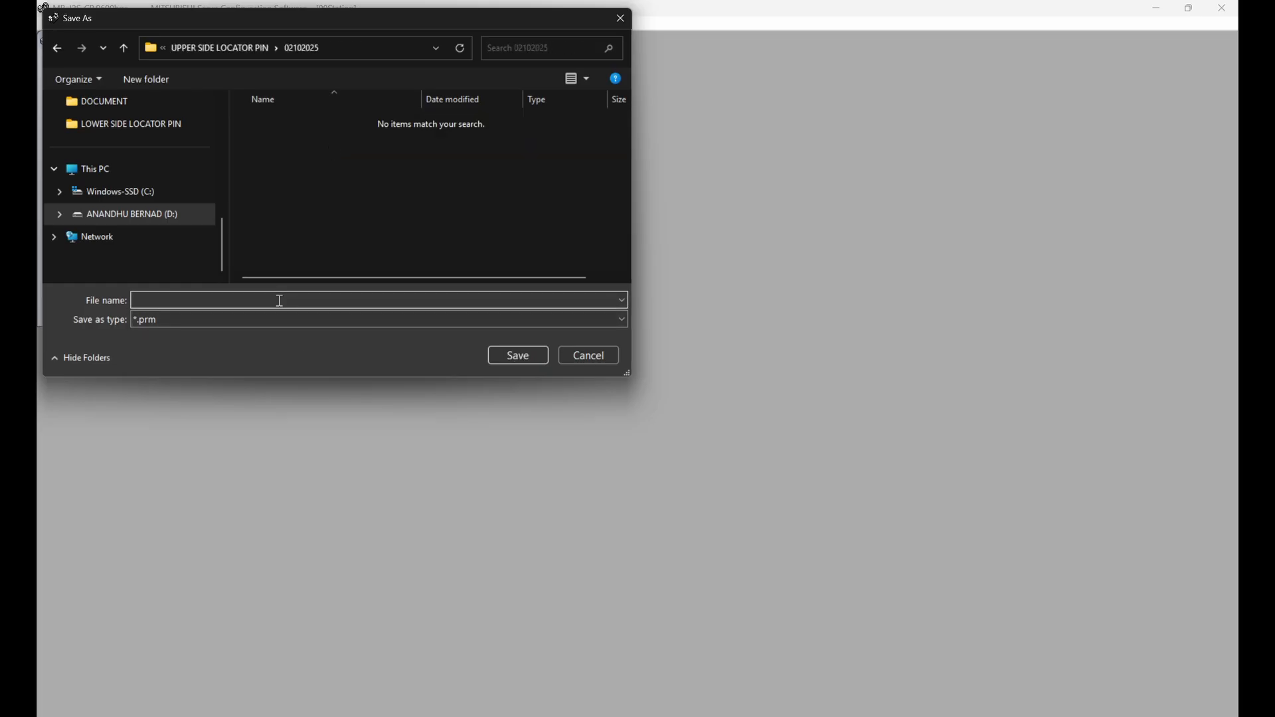
text(P)
key(BackSpace)
text(PARAME)
key(BackSpace)
key(BackSpace)
key(BackSpace)
key(BackSpace)
key(BackSpace)
key(BackSpace)
text(UOO)
key(BackSpace)
key(BackSpace)
text(PPER SIDE_MAIN_PARA LIST)
click(532, 360)
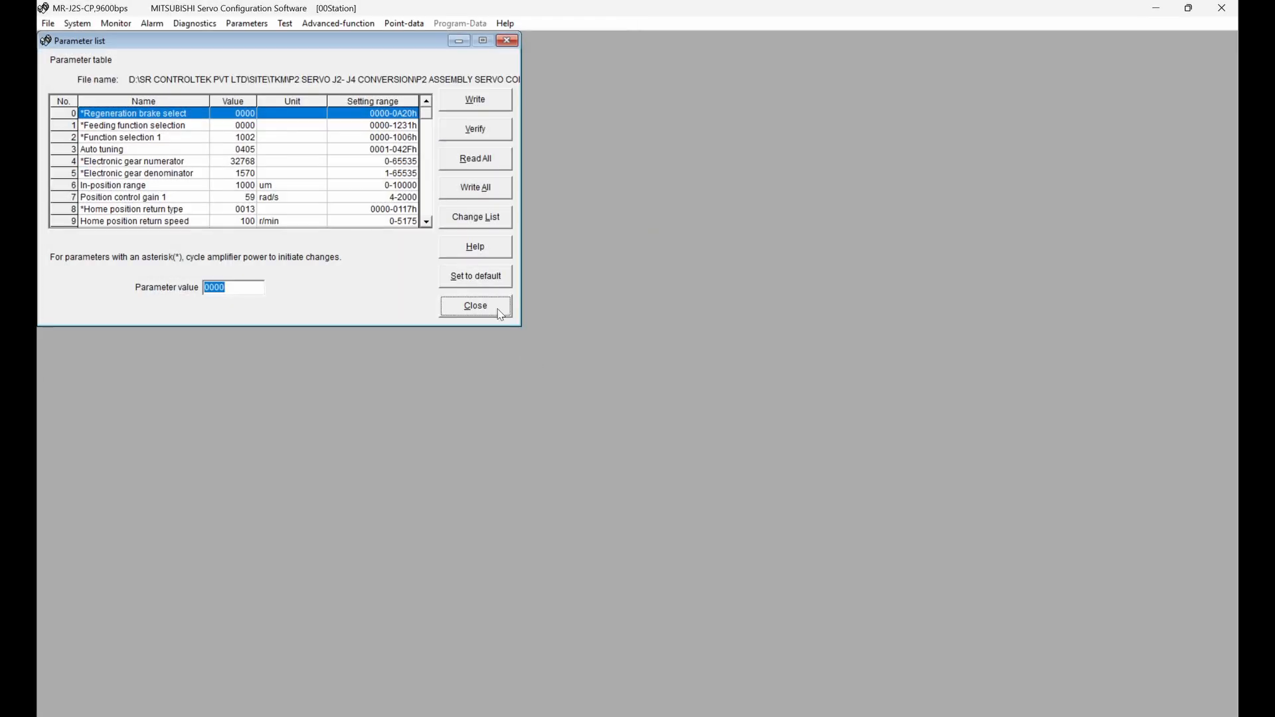
Step: Close the parameter list and open the device setting function, choosing to read the settings from the servo amplifier
click(476, 306)
click(247, 25)
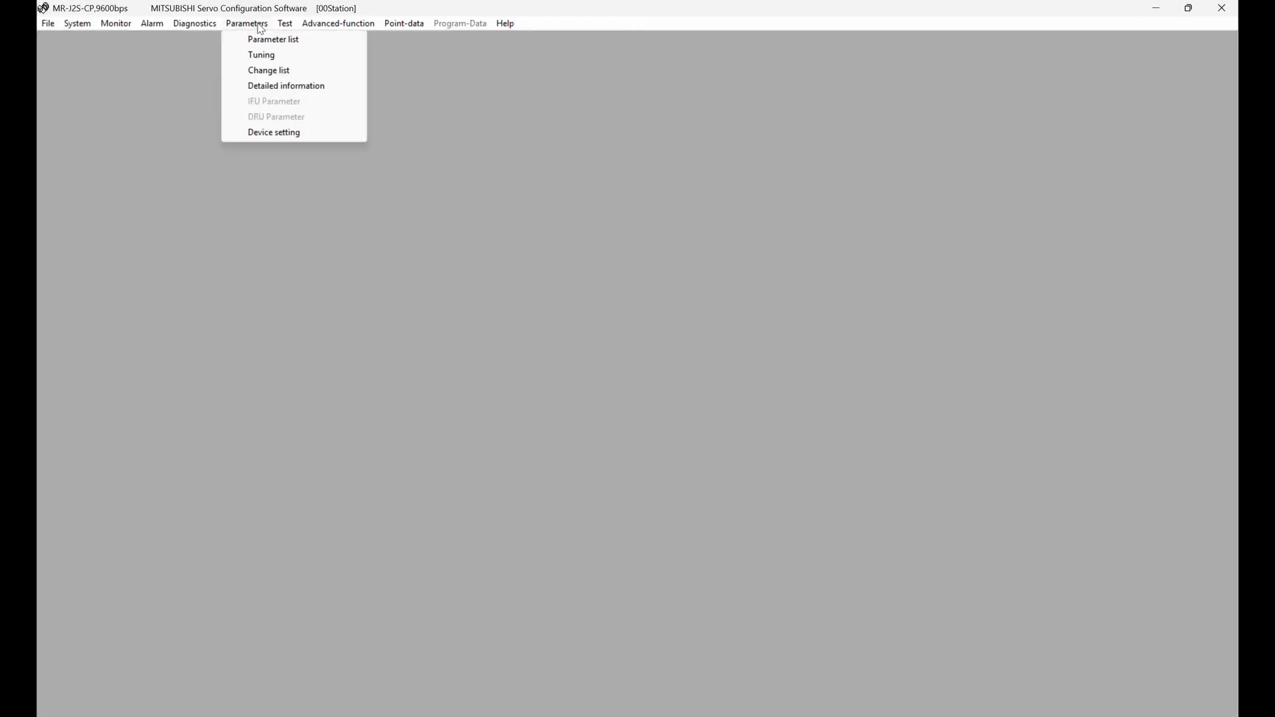
click(263, 134)
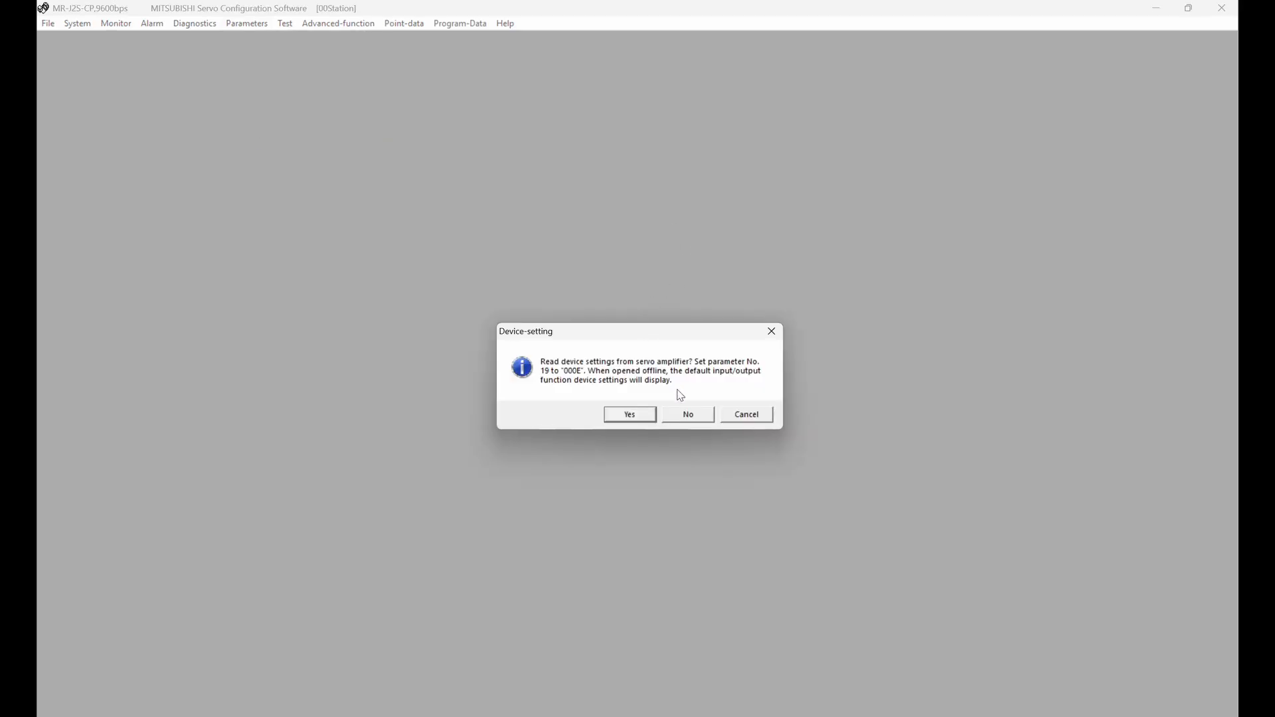
click(650, 418)
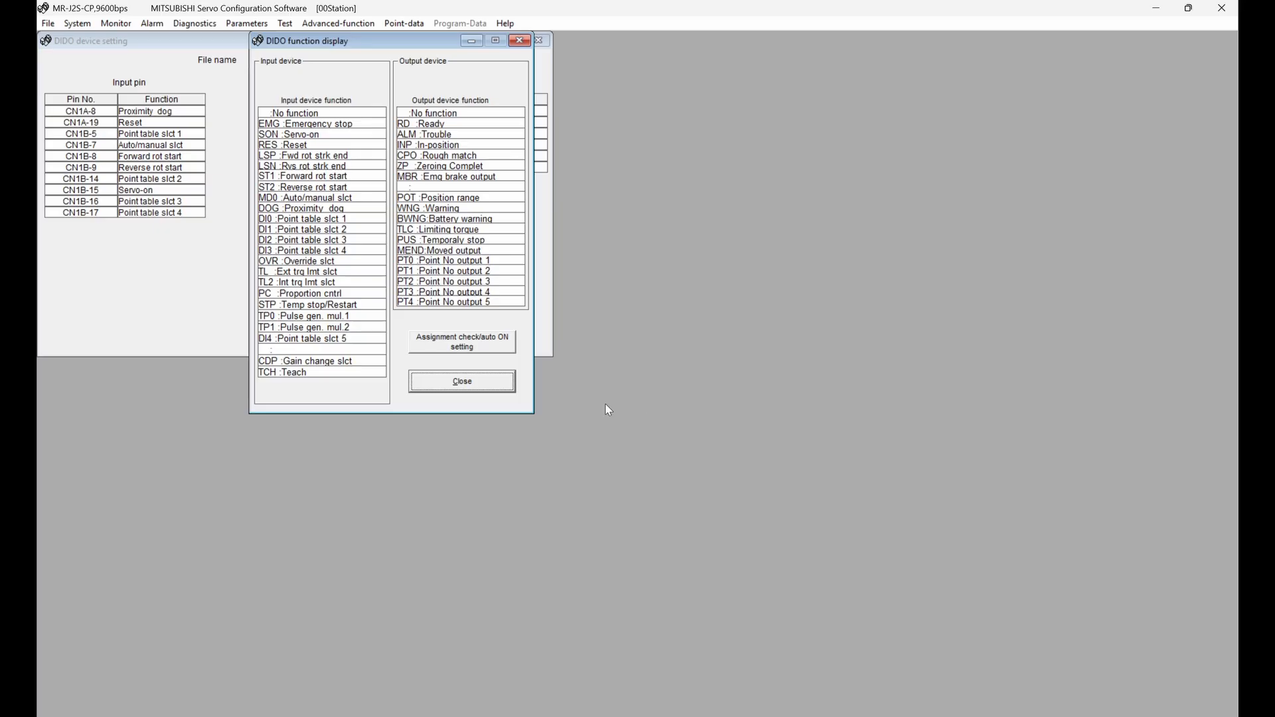
Step: Move the DIDO function display clear of the device settings and read the input and output pin assignments from the amplifier
drag(399, 44, 706, 50)
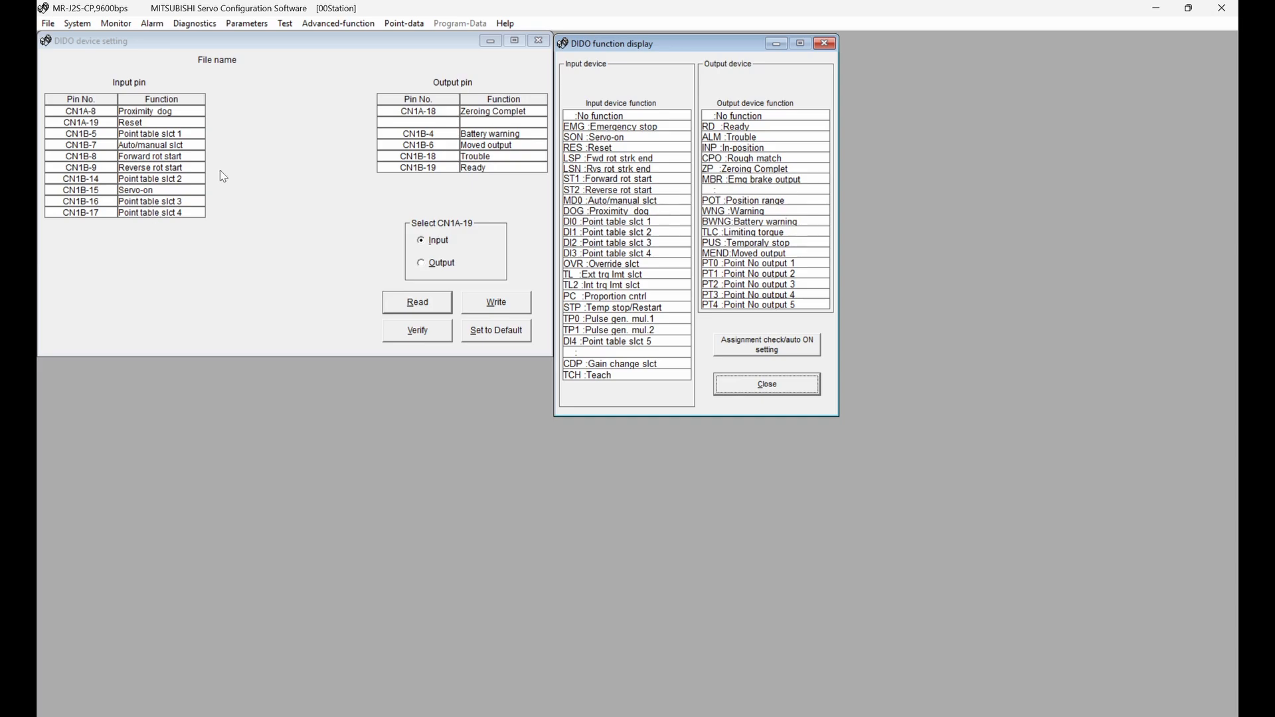
click(424, 304)
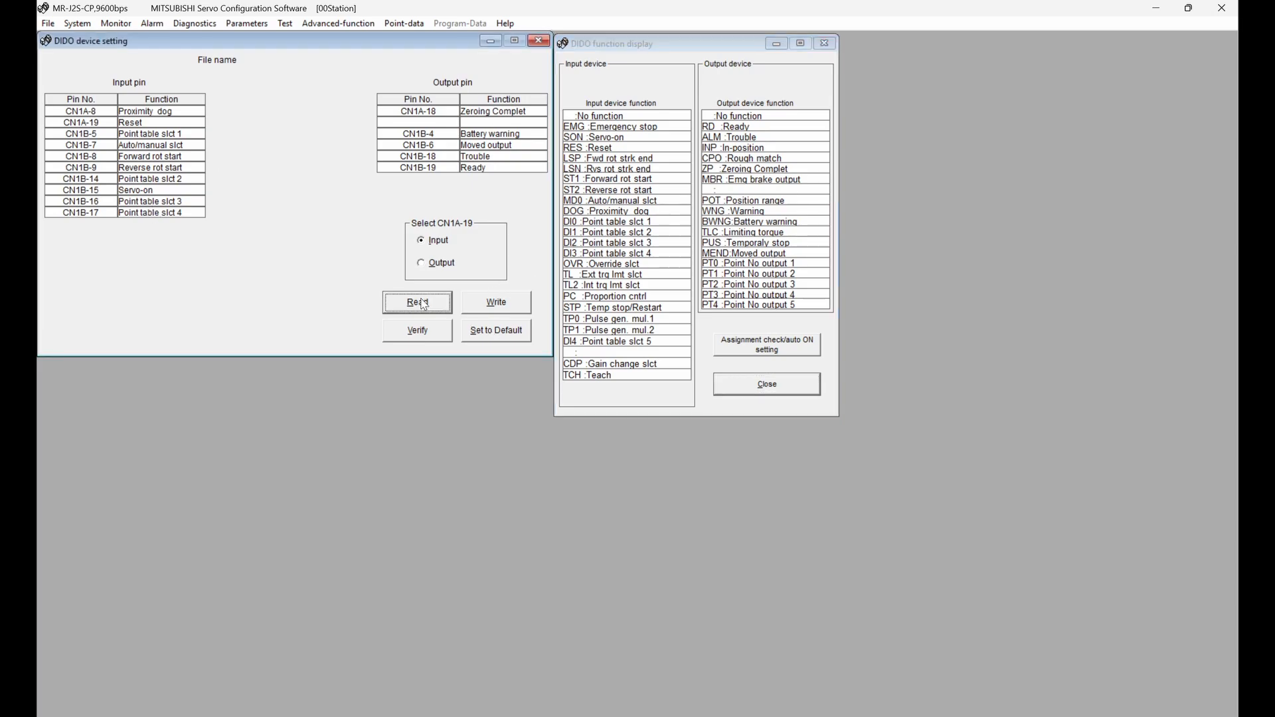
click(423, 305)
click(424, 304)
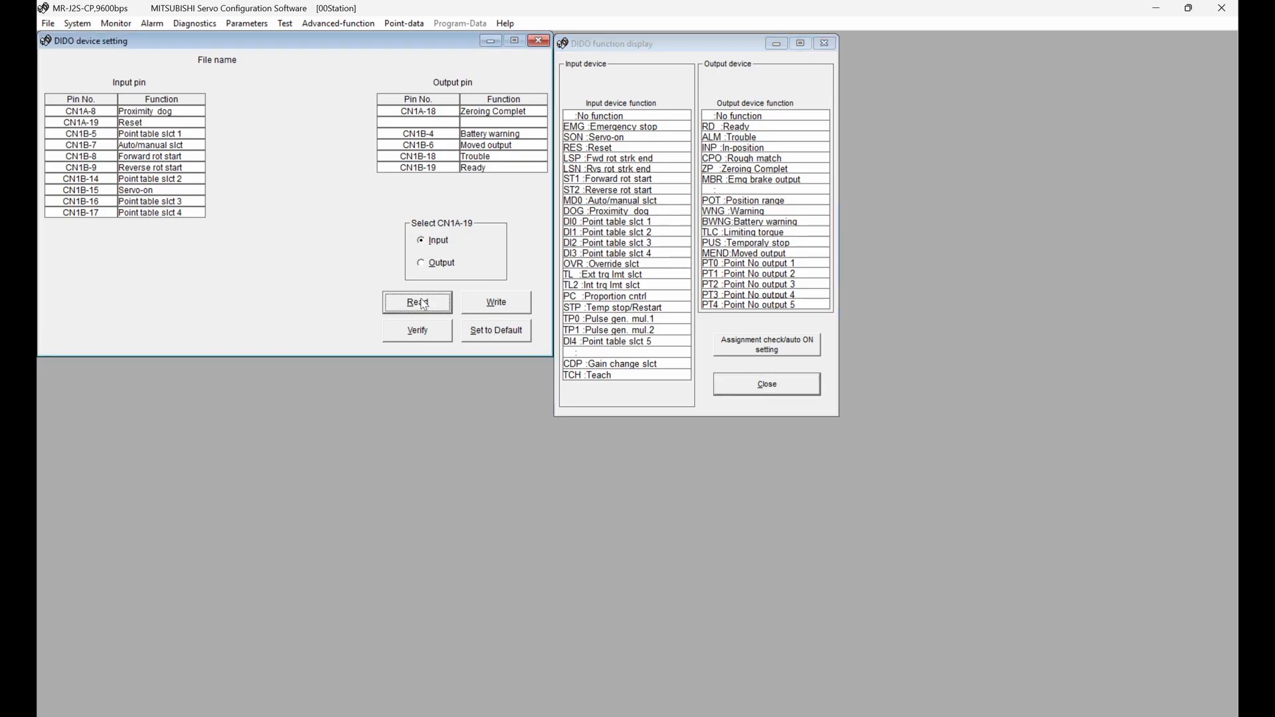
click(433, 265)
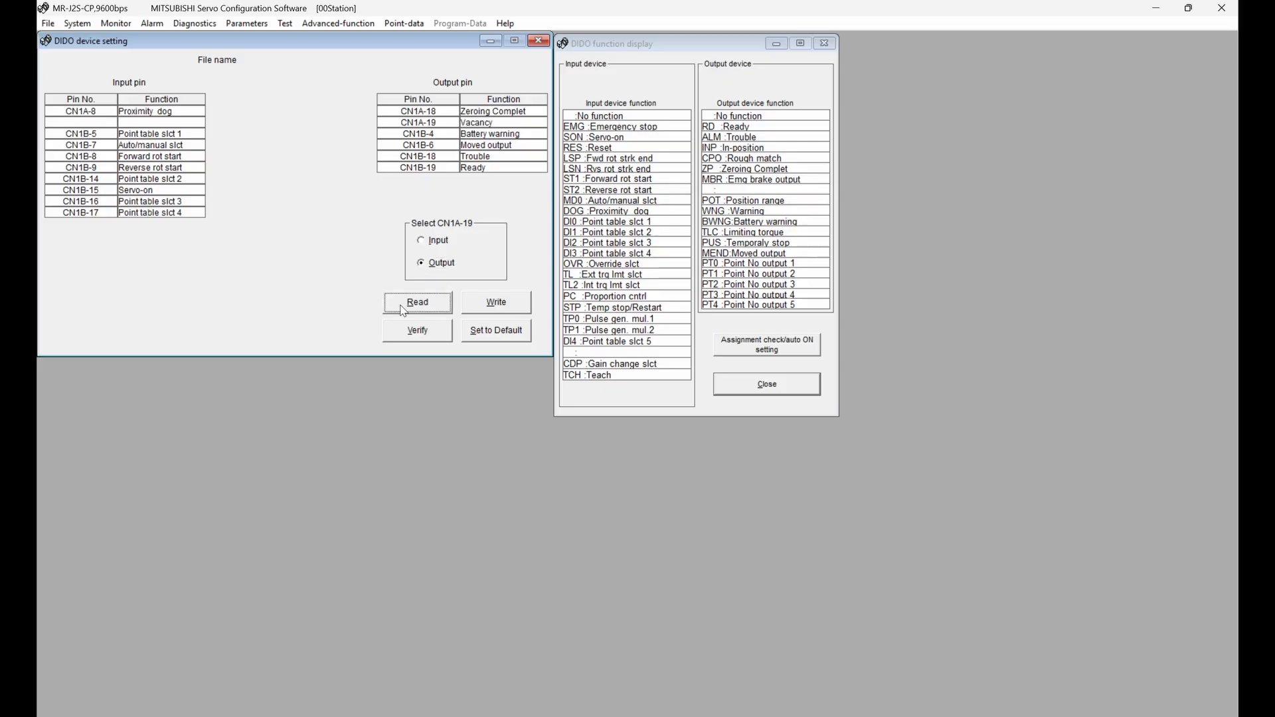
click(409, 305)
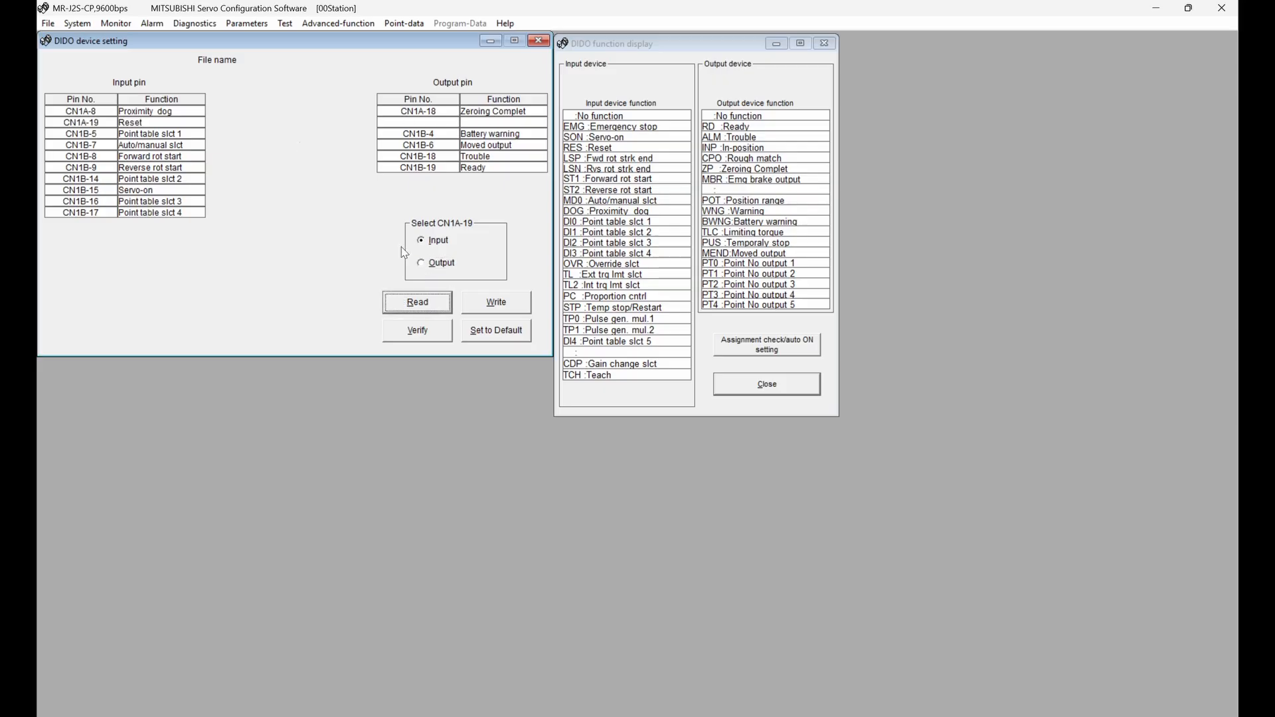
Step: Save the device settings in the 02102025 folder as UPPER SIDE_MAIN_DEVICE LIST and end device setting
click(54, 29)
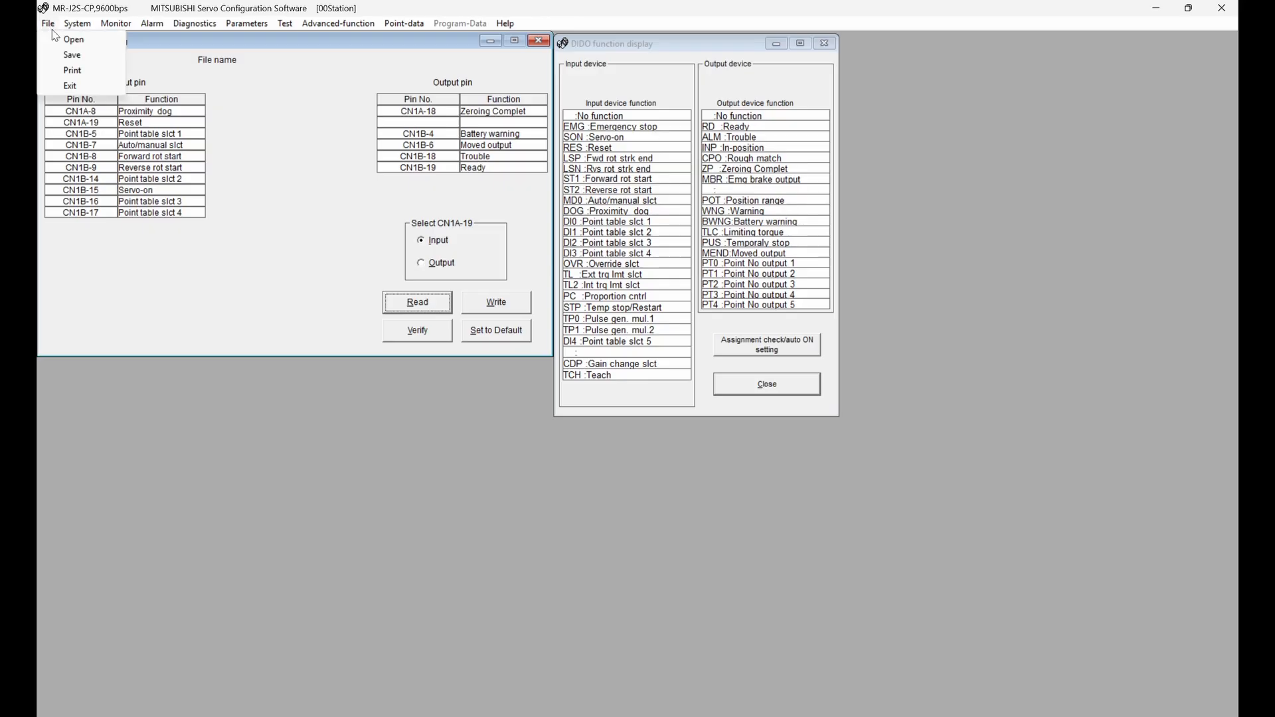
click(65, 56)
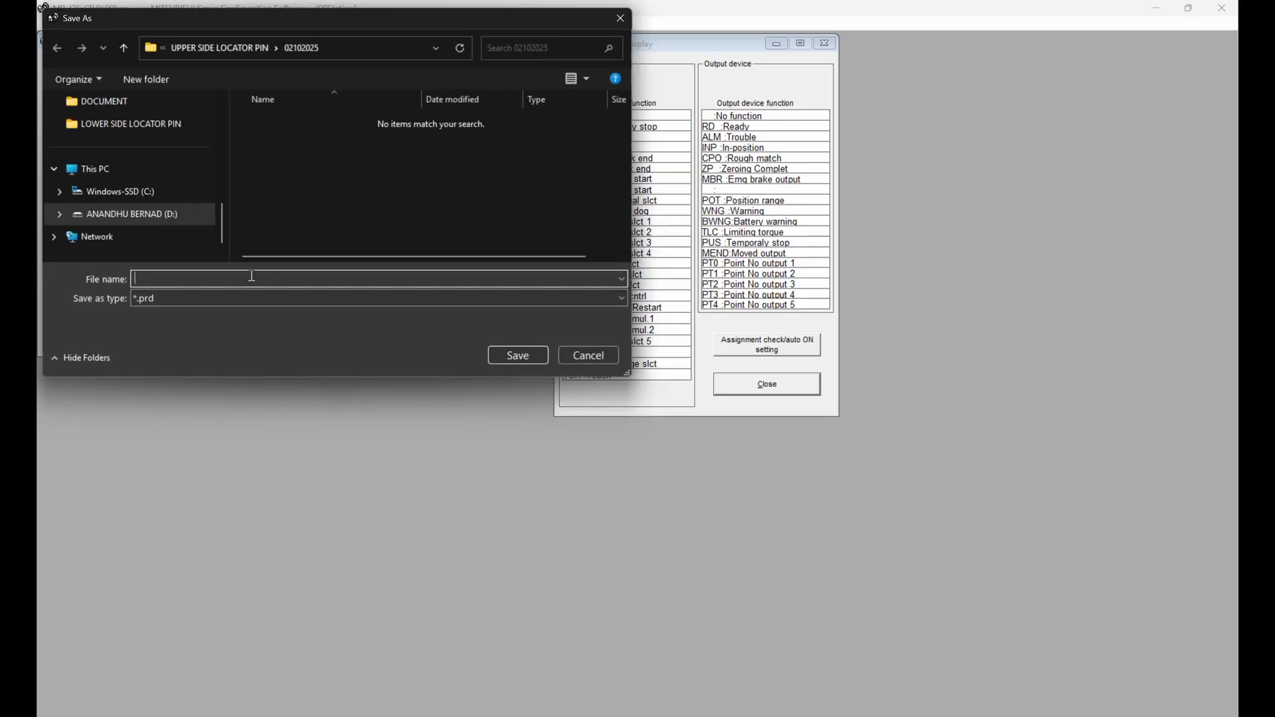
text(U)
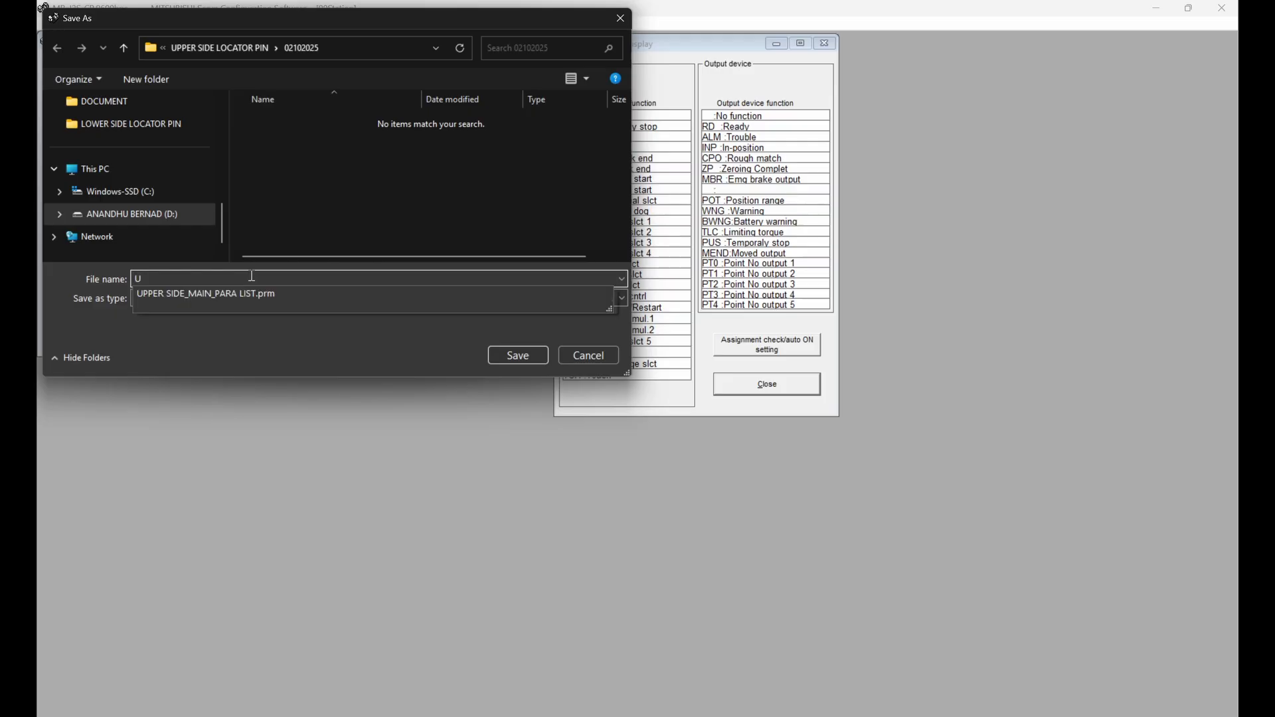
text(PPER SIDE_MAIN_PARA LIST.p)
key(BackSpace)
key(BackSpace)
key(BackSpace)
key(BackSpace)
key(BackSpace)
key(BackSpace)
key(BackSpace)
key(BackSpace)
key(BackSpace)
key(BackSpace)
key(BackSpace)
text(DEVICE)
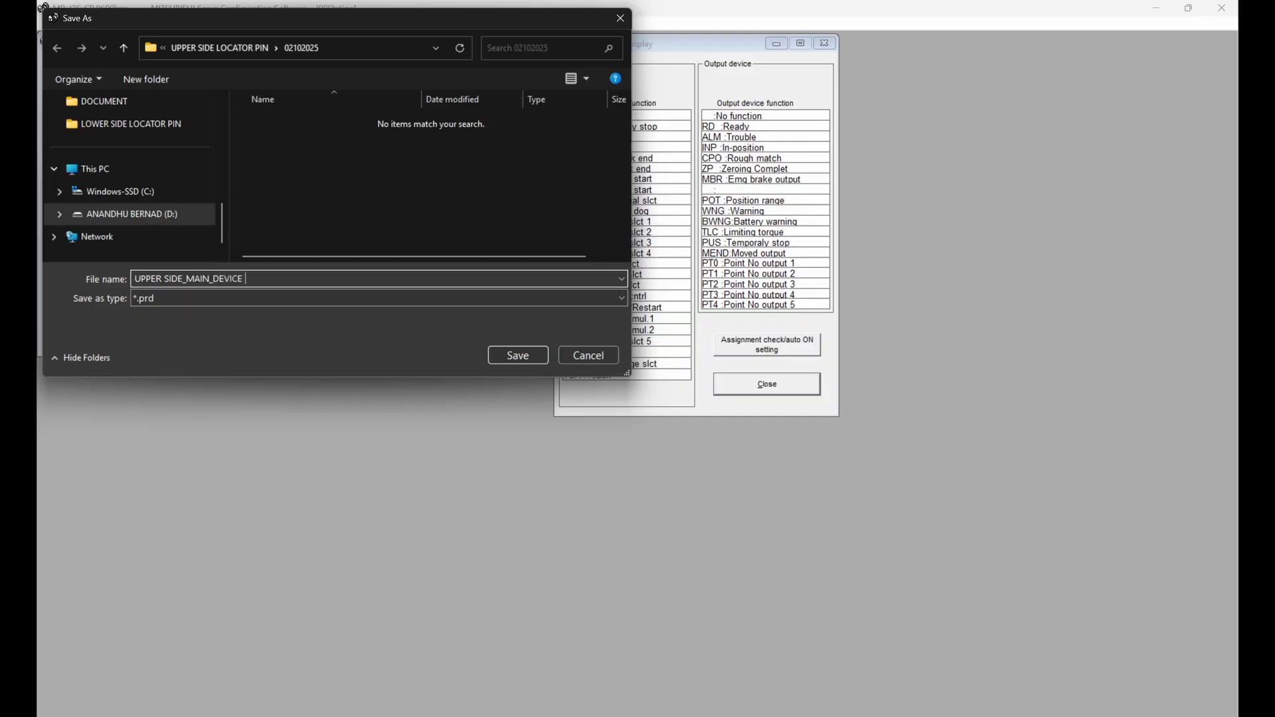
text( LISR)
key(BackSpace)
text(T)
click(522, 354)
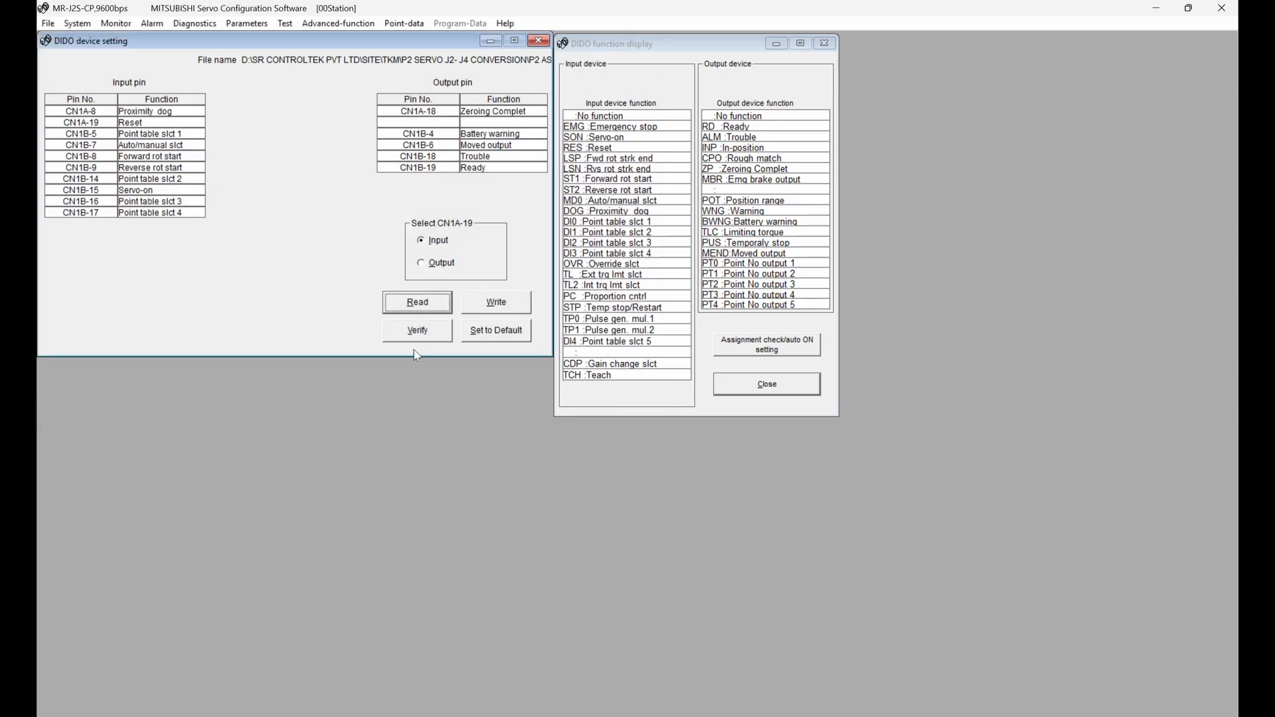
click(768, 385)
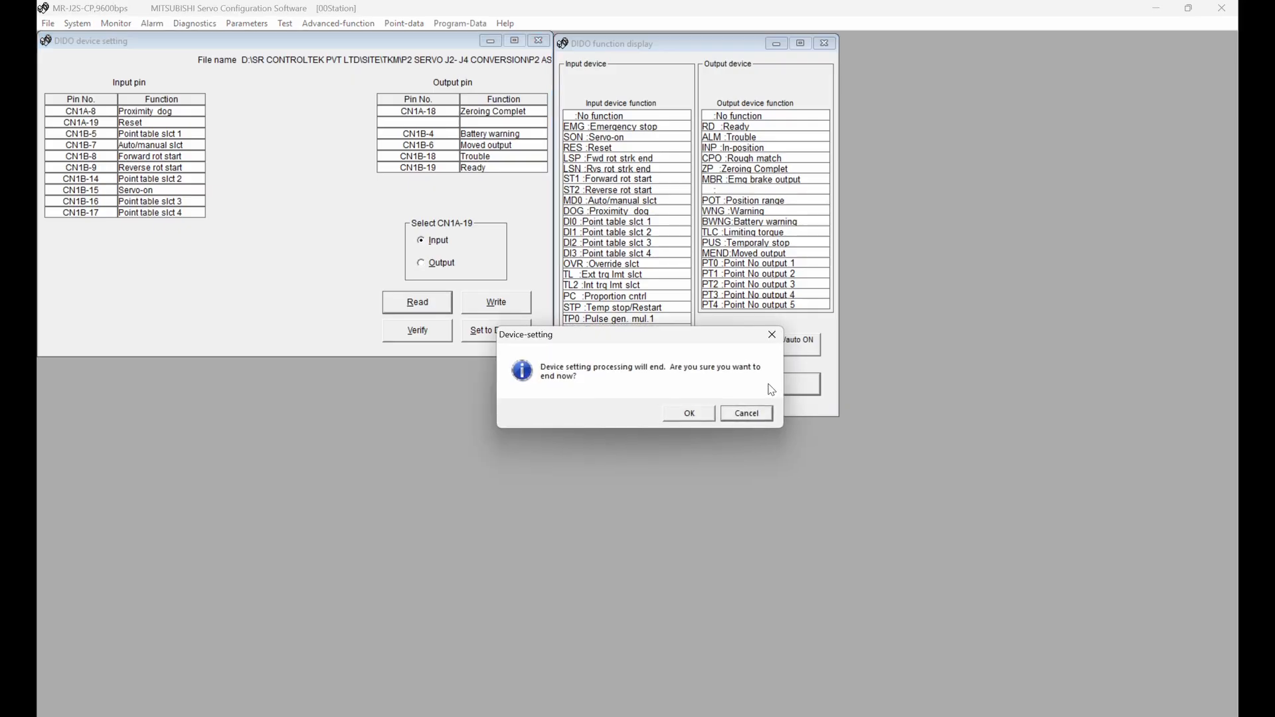
click(690, 415)
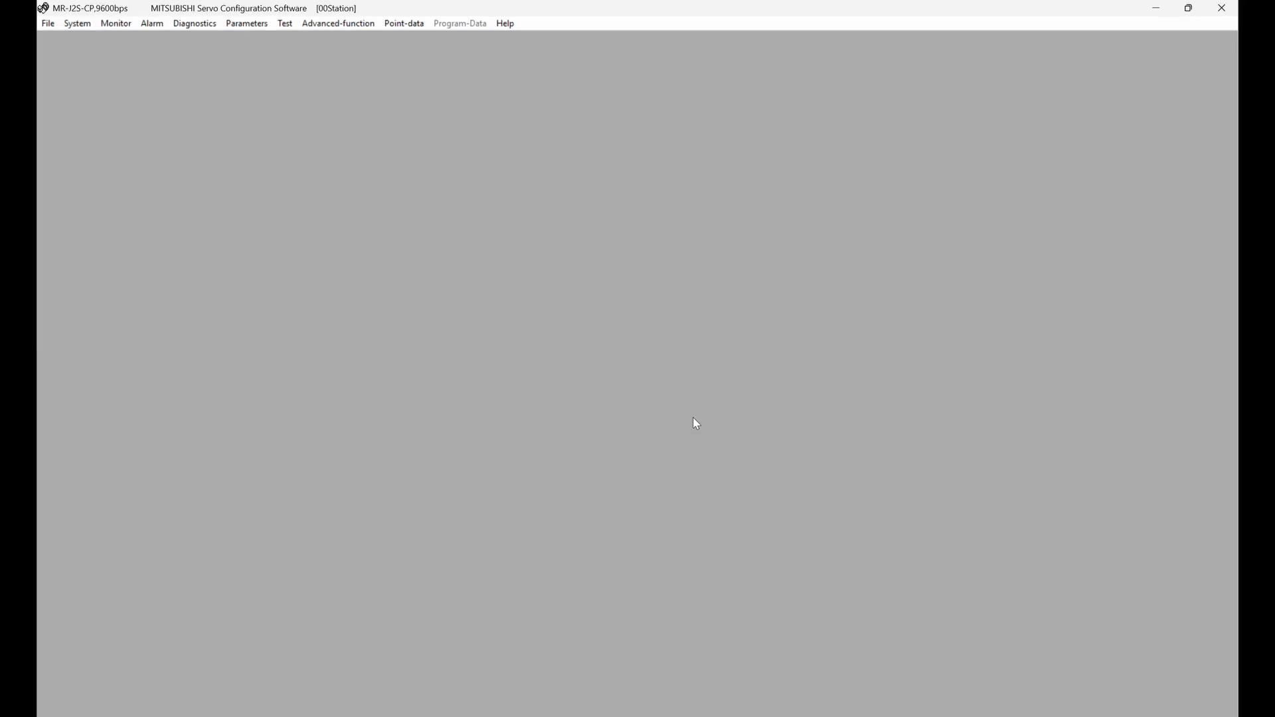
Step: Open the point table list and read all of its data from the servo amplifier
click(389, 29)
click(406, 38)
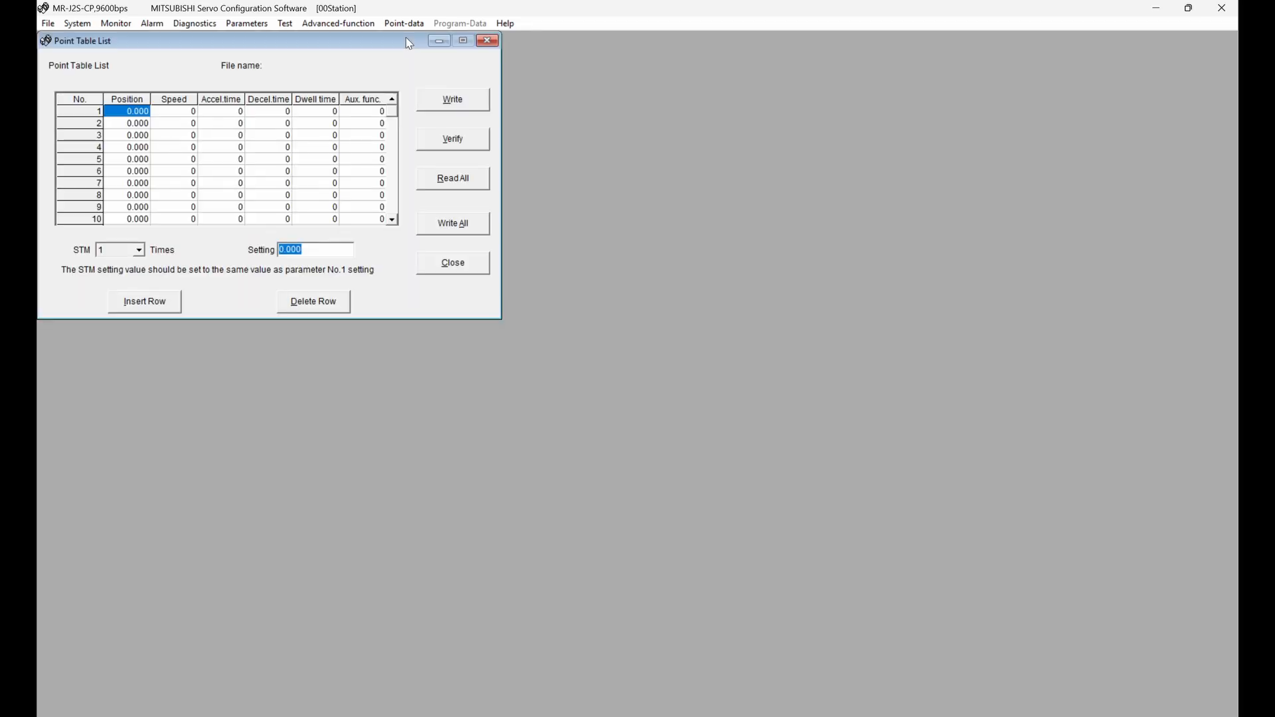
click(457, 176)
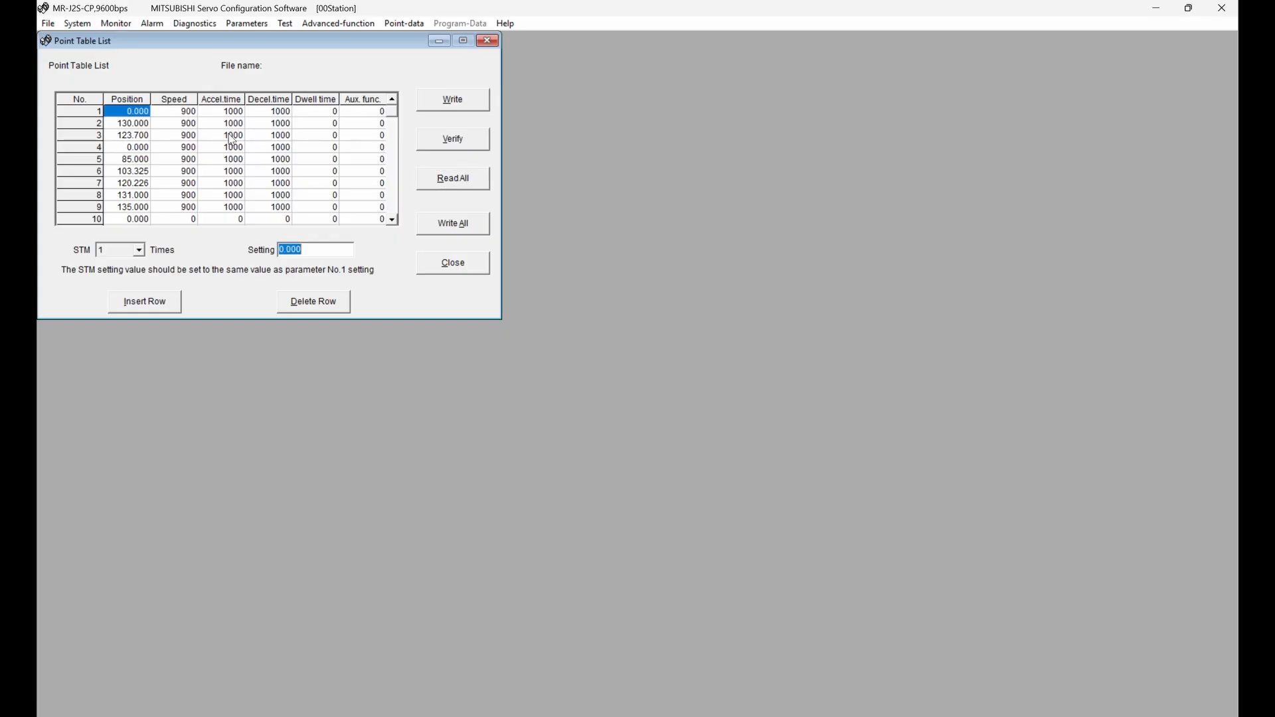
click(296, 158)
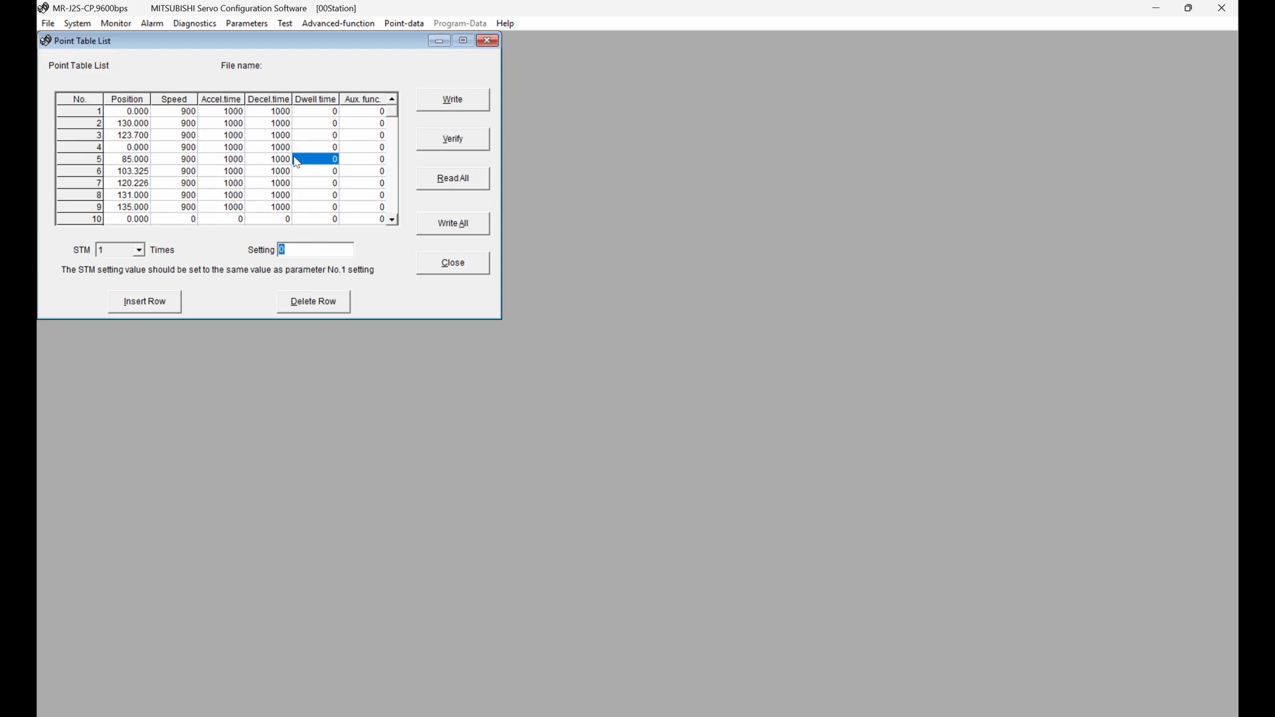
click(454, 174)
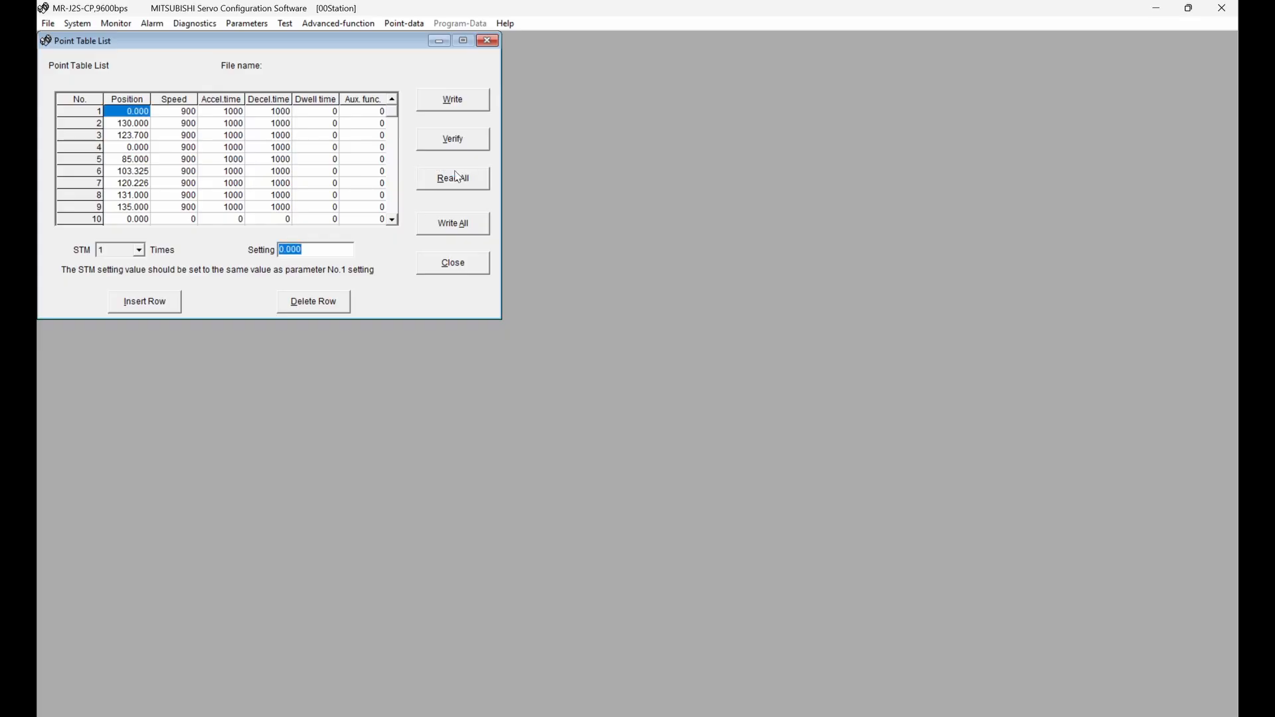
Step: Save the point table in the 02102025 folder as UPPER SIDE_MAIN_PT LIST
click(48, 23)
click(73, 55)
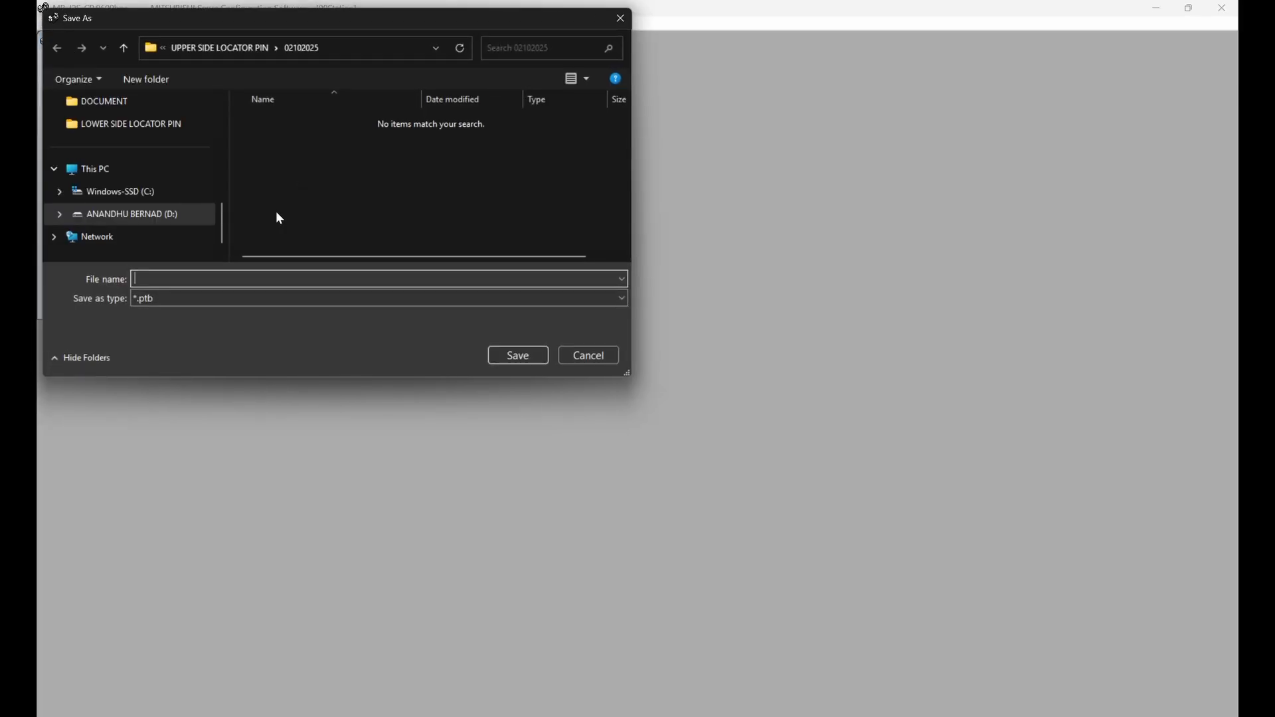
text(UPP)
key(Down)
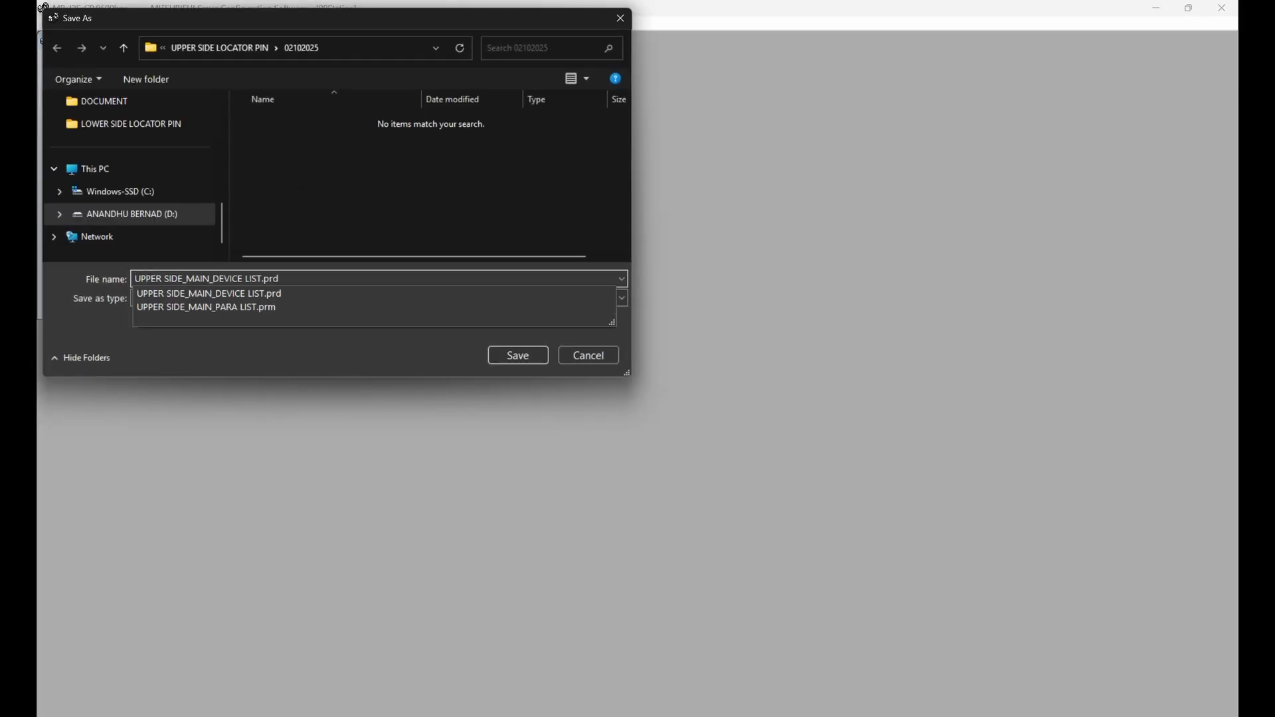
key(BackSpace)
key(BackSpace)
key(BackSpace)
key(BackSpace)
key(BackSpace)
key(BackSpace)
key(BackSpace)
key(BackSpace)
key(BackSpace)
key(BackSpace)
key(BackSpace)
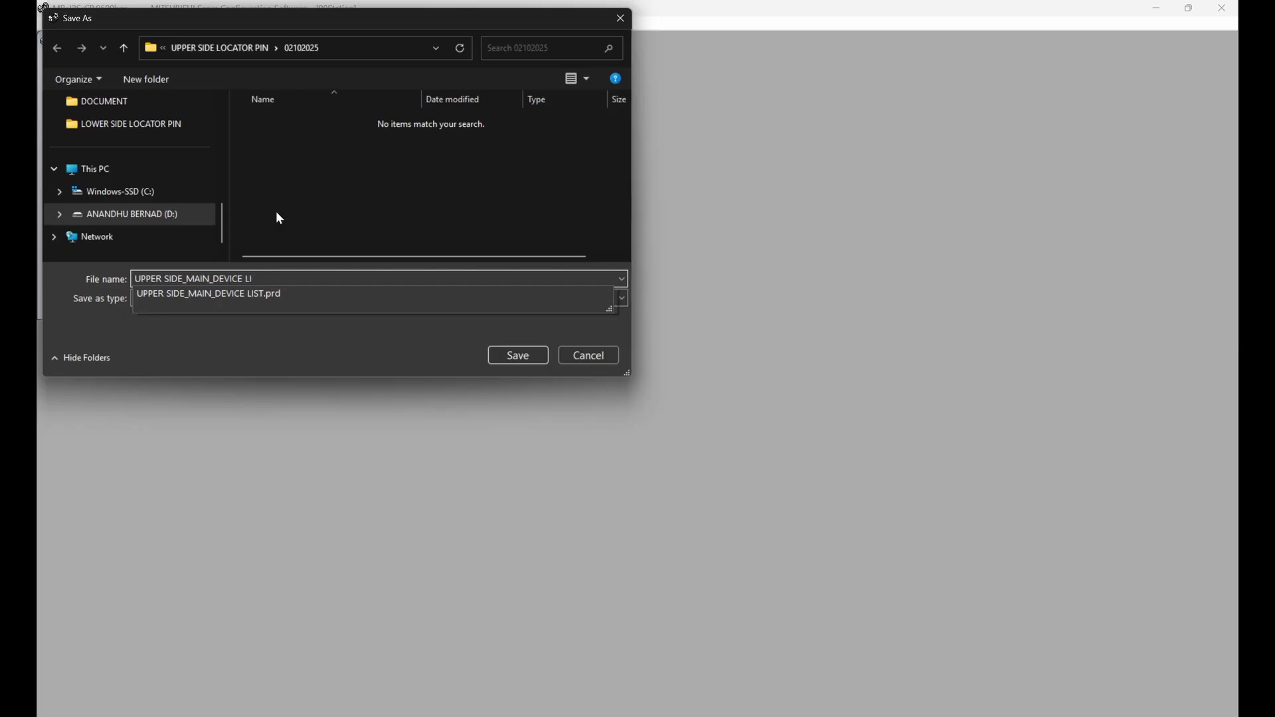
key(BackSpace)
key(BackSpace)
key(BackSpace)
key(BackSpace)
text(P)
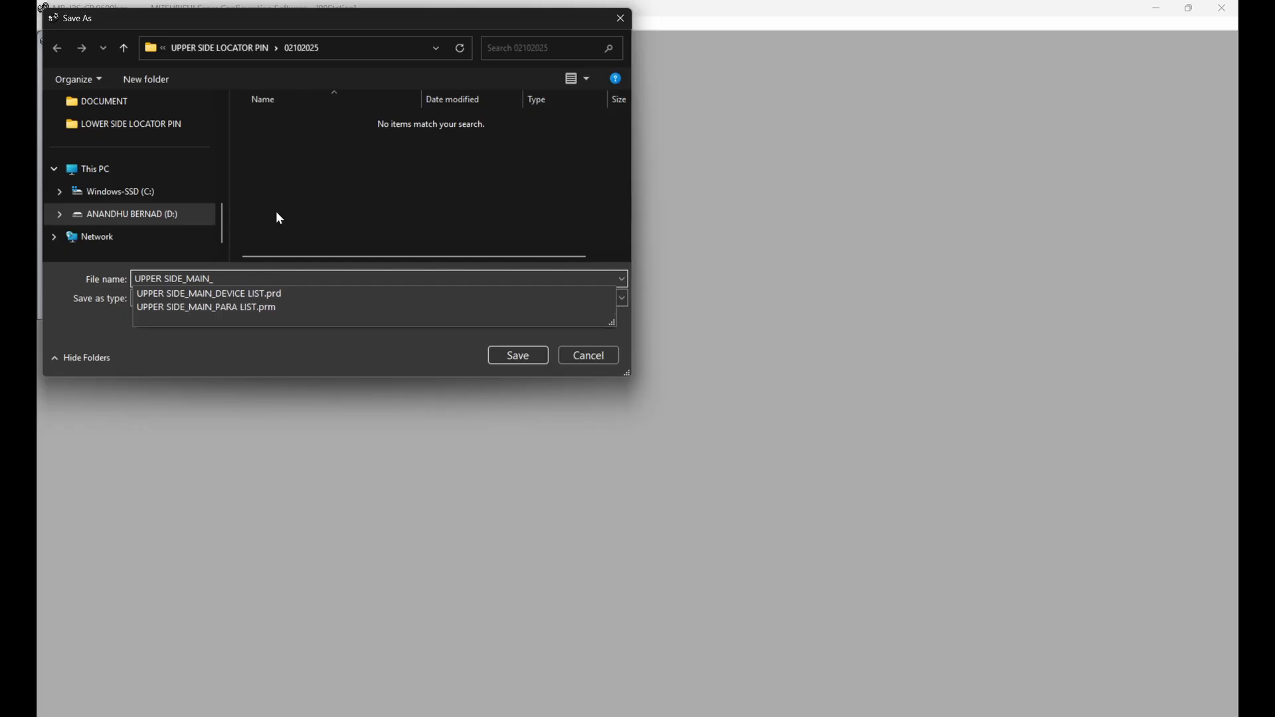
text(T LI)
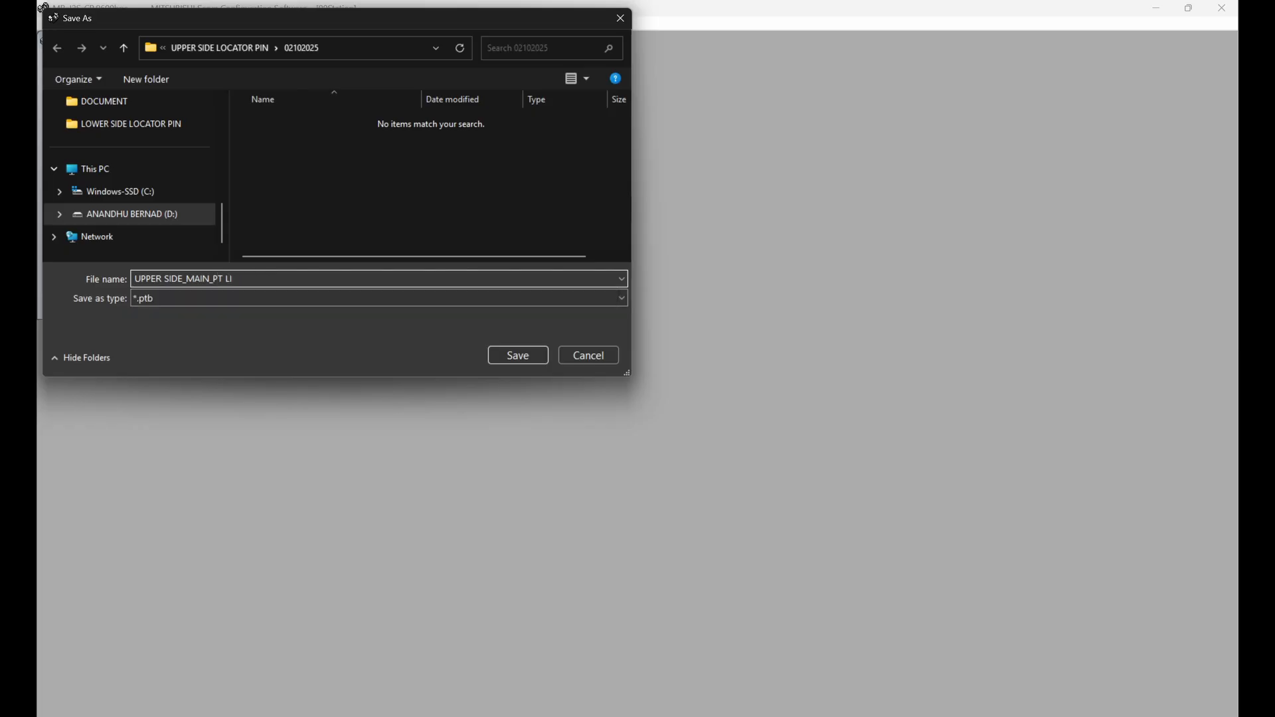
text(ST)
click(515, 356)
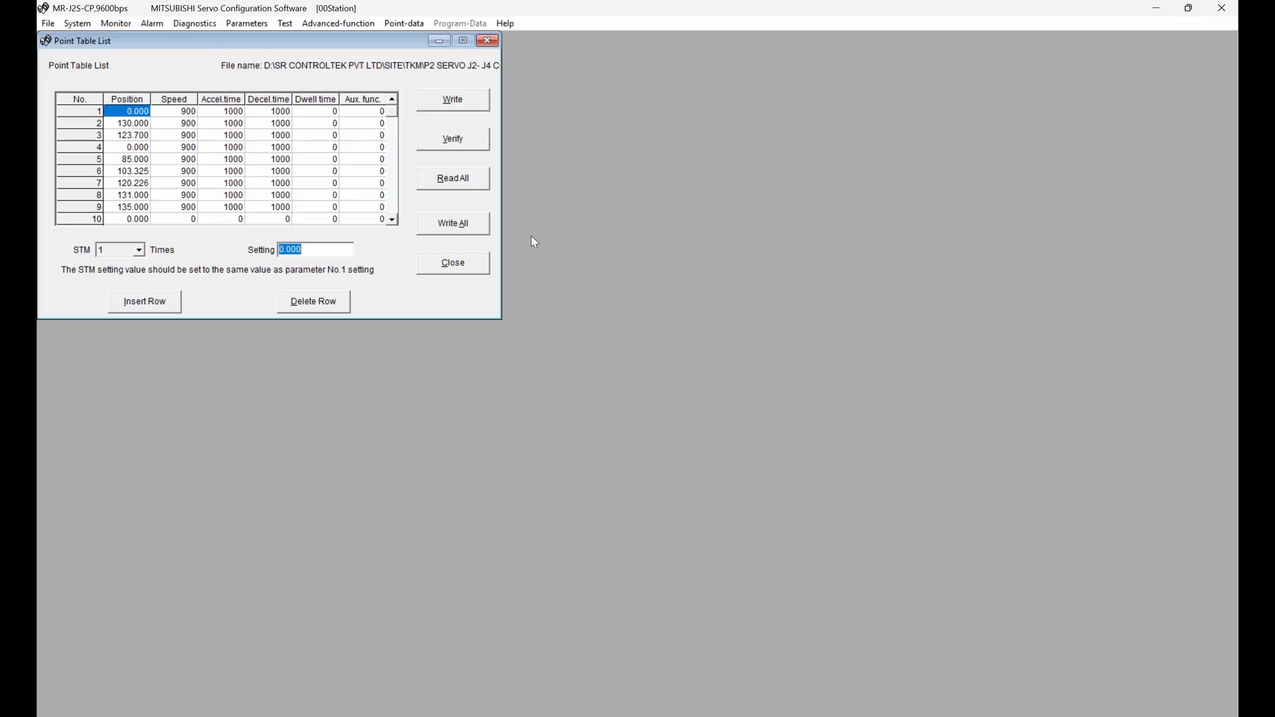
click(239, 23)
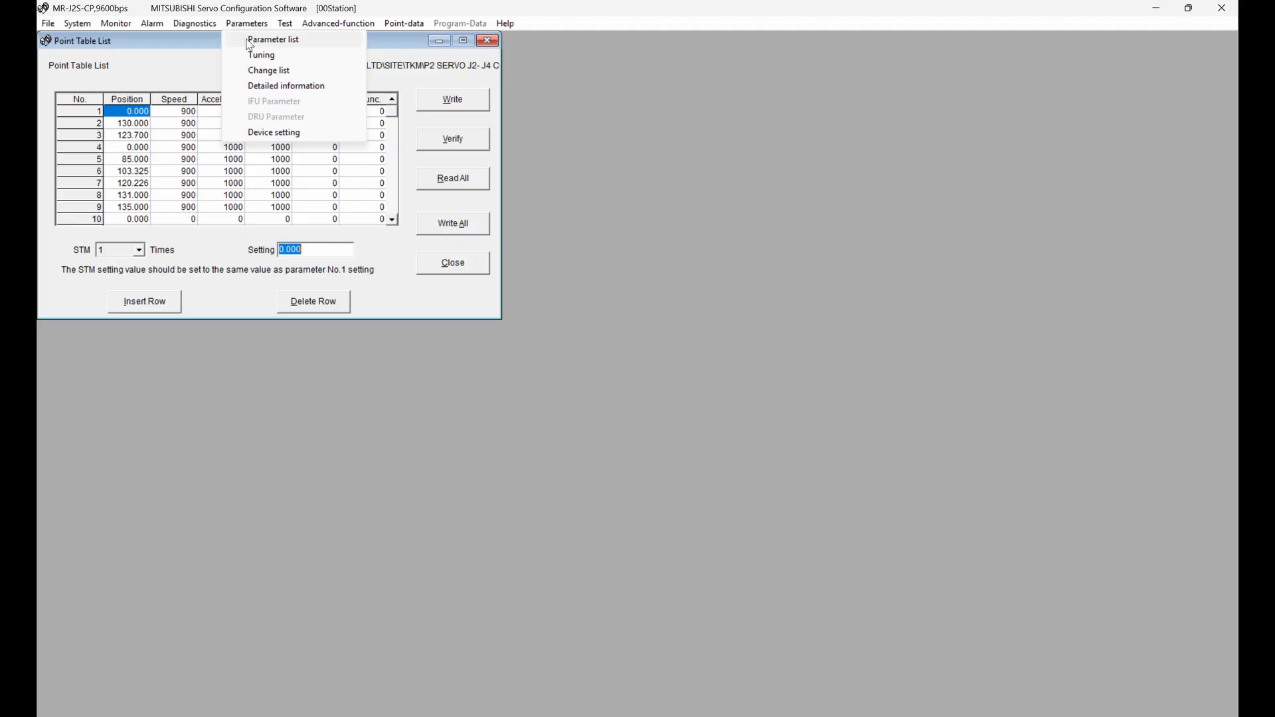
click(306, 88)
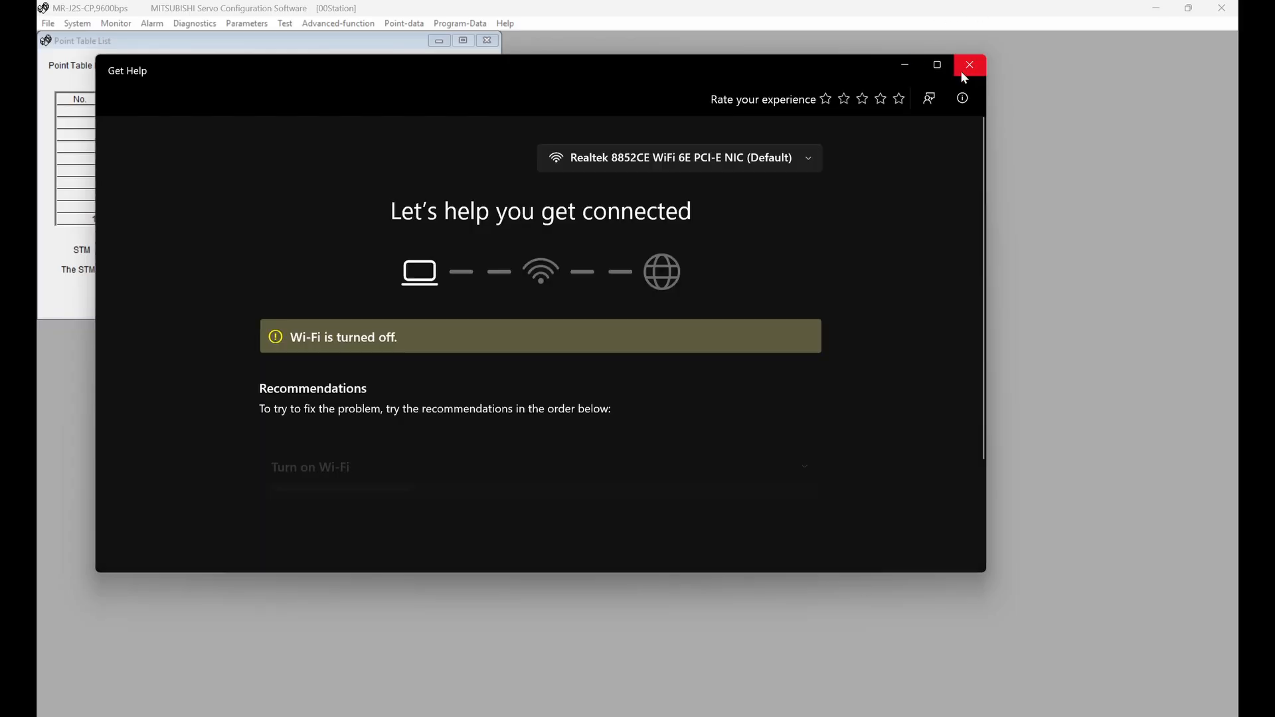
click(967, 67)
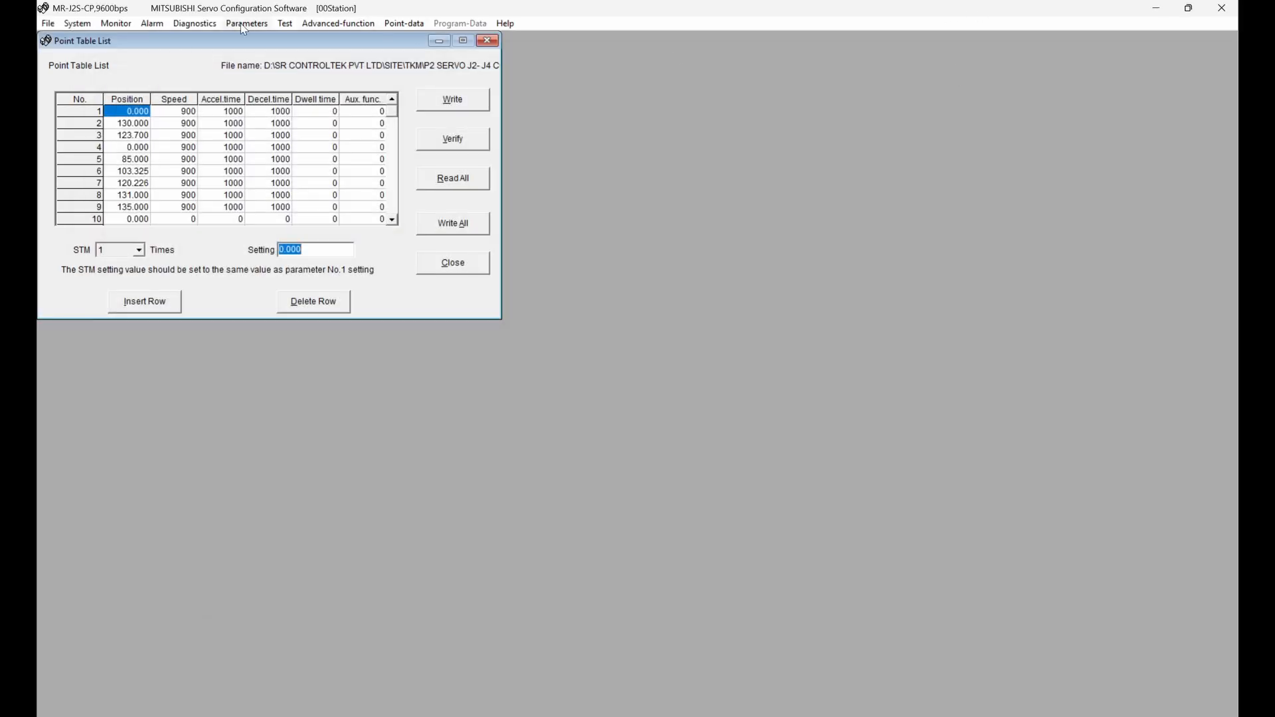
Step: Examine the on/off status of all input and output function devices, then close the open windows
click(244, 25)
mouse_move(203, 30)
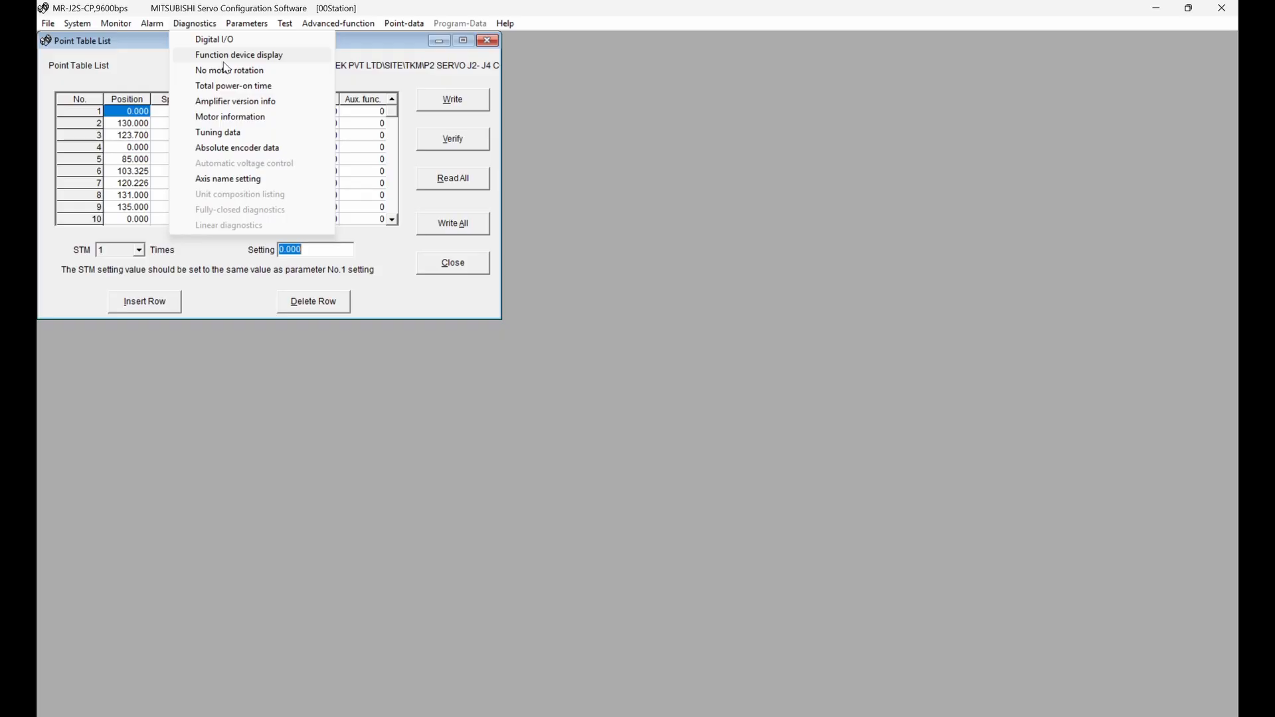
click(294, 64)
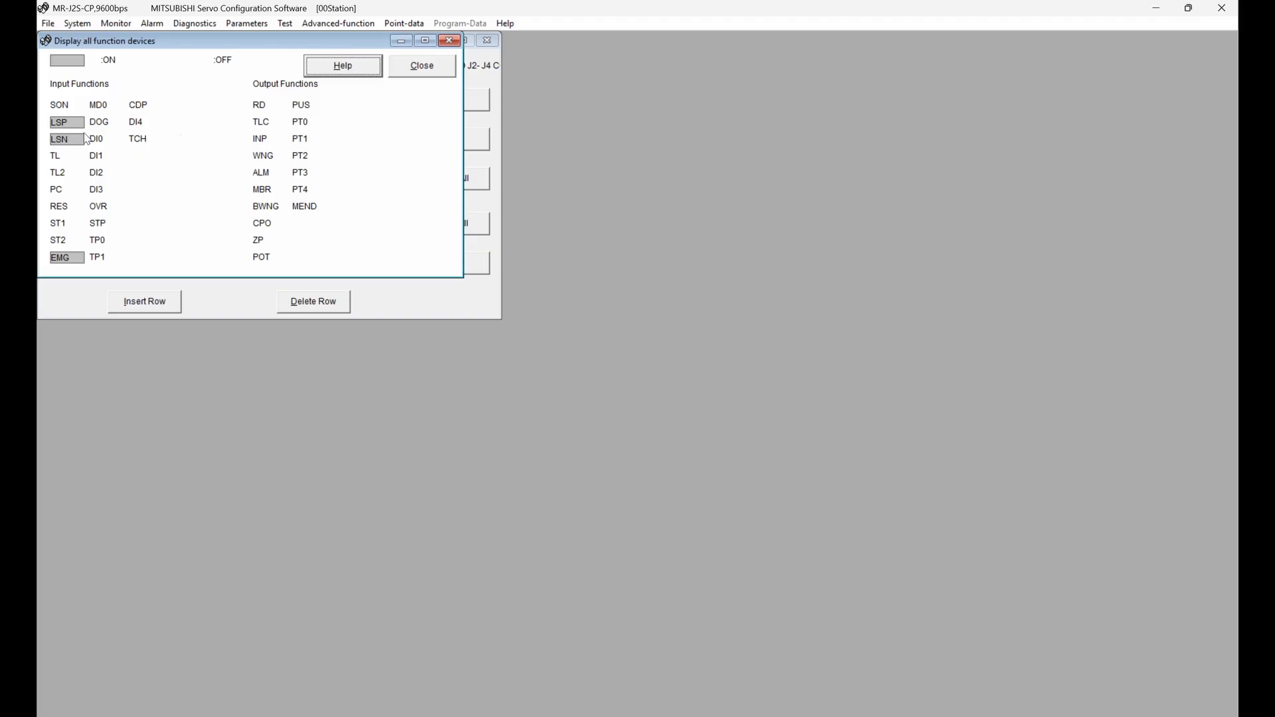
click(450, 41)
click(247, 23)
click(442, 270)
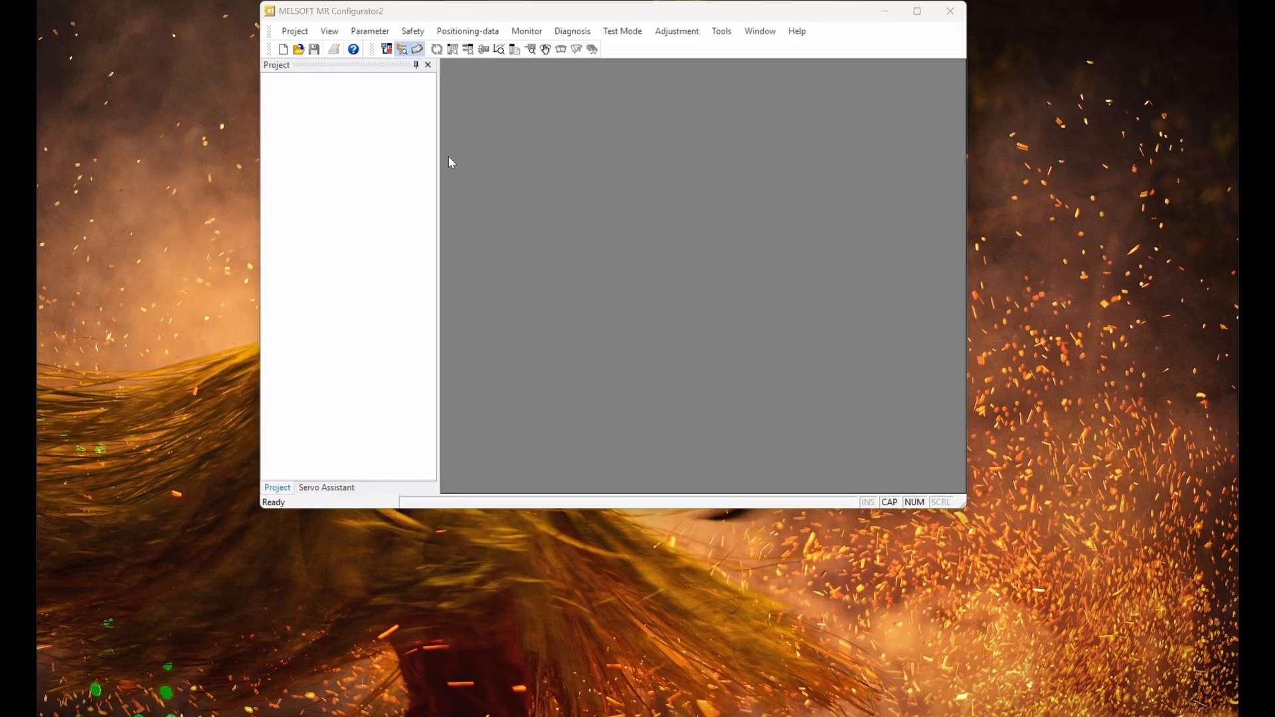
Step: Create a new single-axis project for model MR-J4-A (-RJ) in Standard operation mode, station 00, with USB amplifier connection
double_click(914, 18)
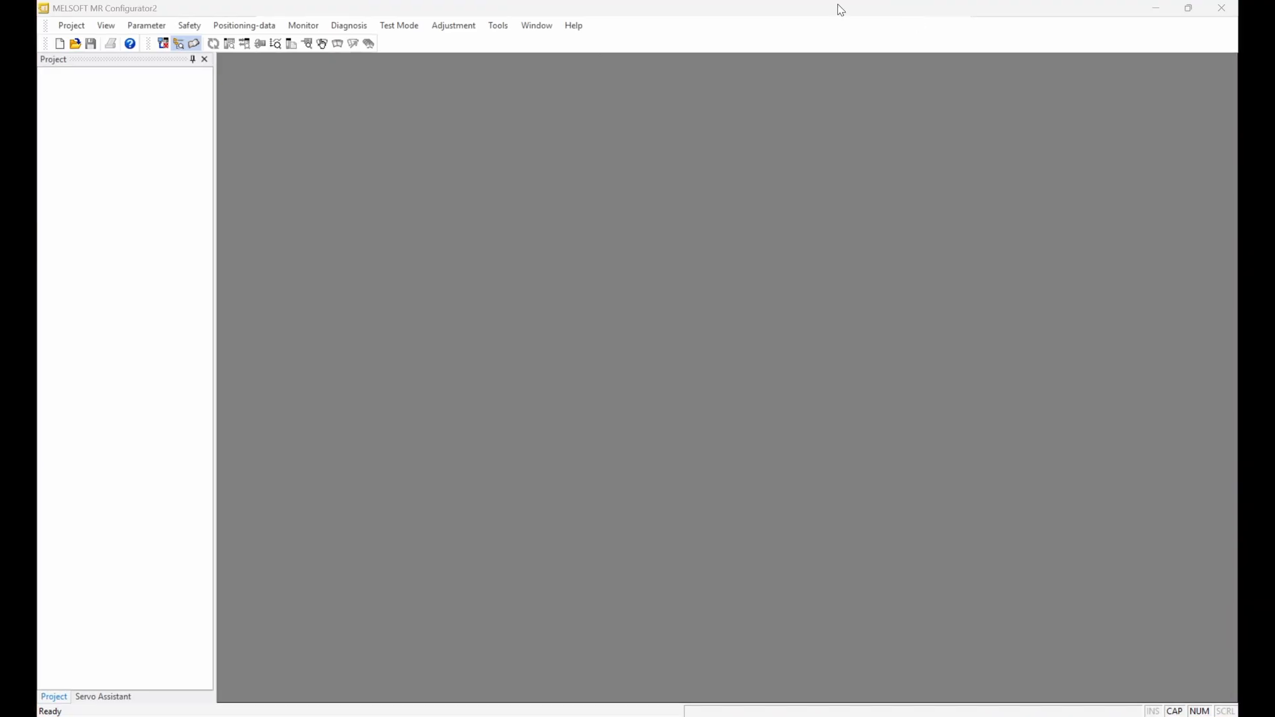
click(60, 44)
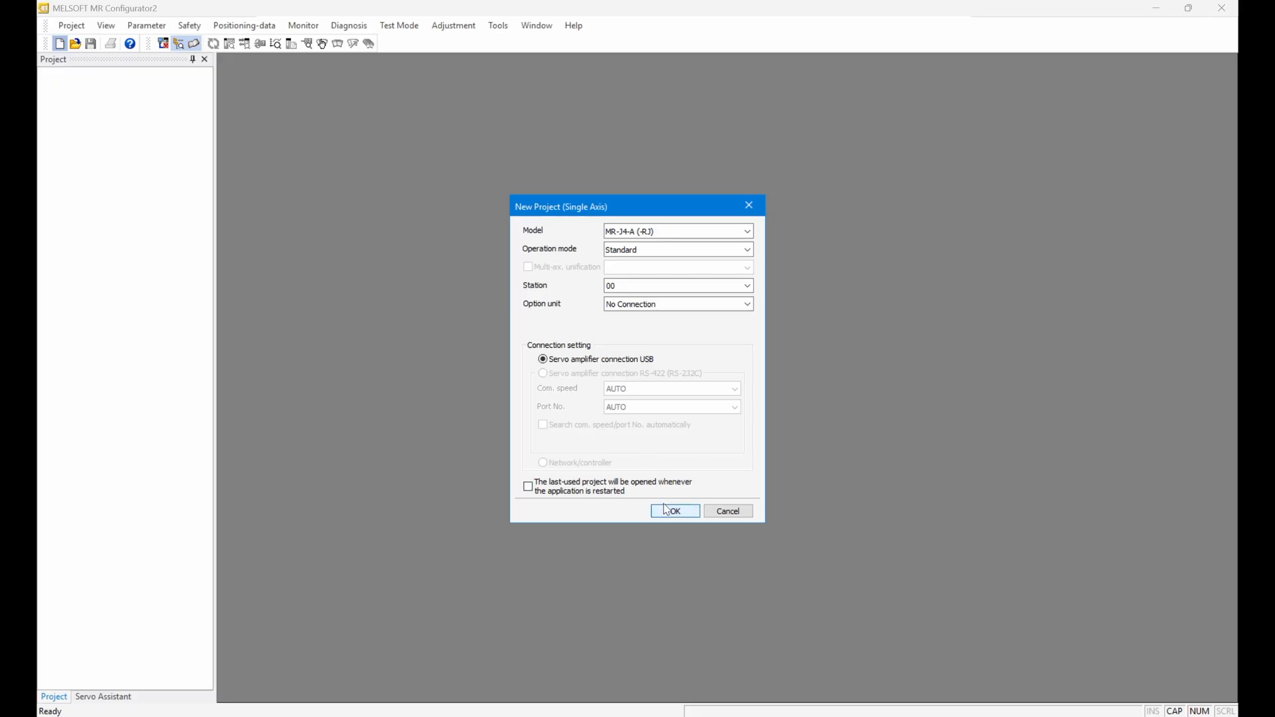
click(667, 256)
click(667, 264)
click(675, 512)
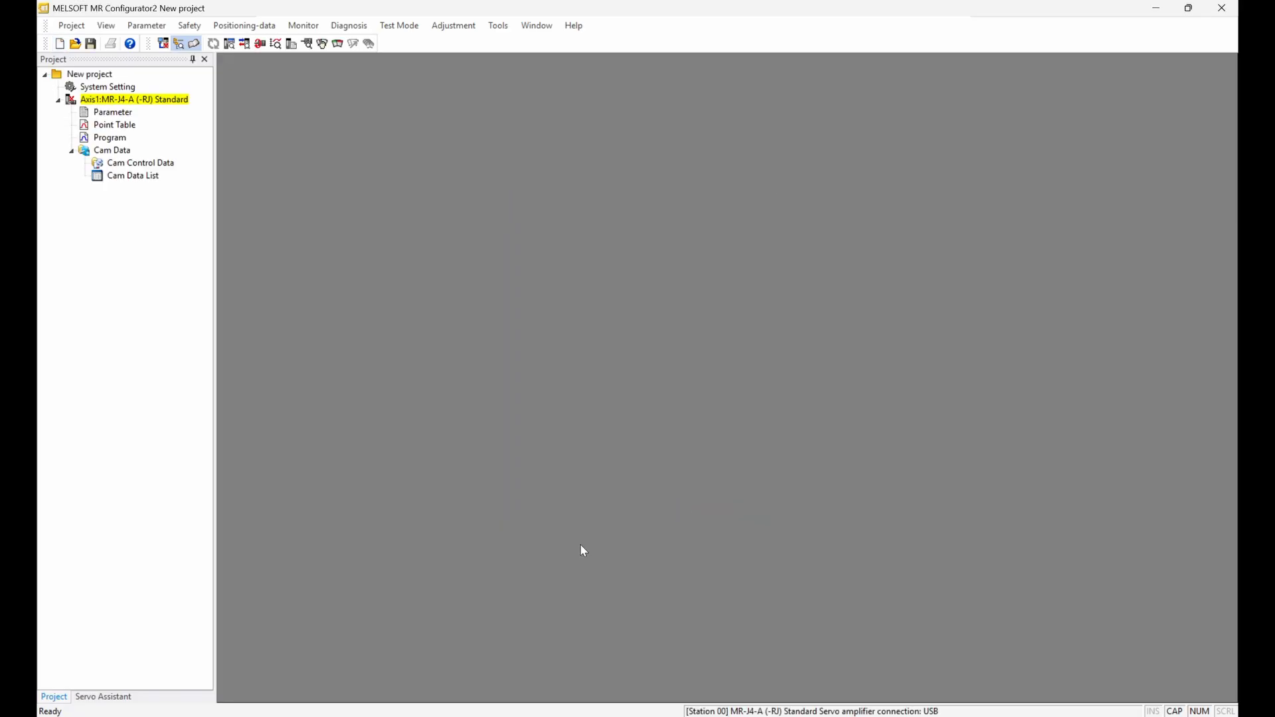
Step: Open the project's parameter settings, widen the parameter tree, and open the Parameter Converter for Axis1
double_click(113, 114)
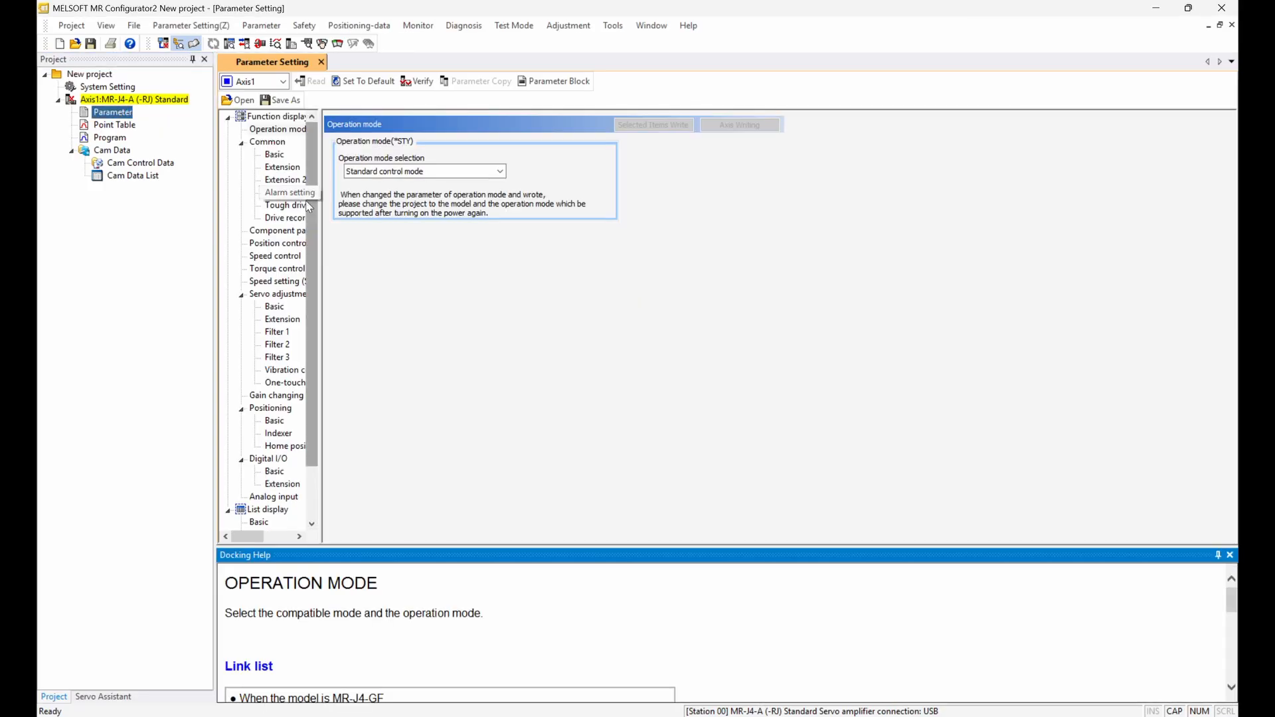
drag(319, 218, 403, 220)
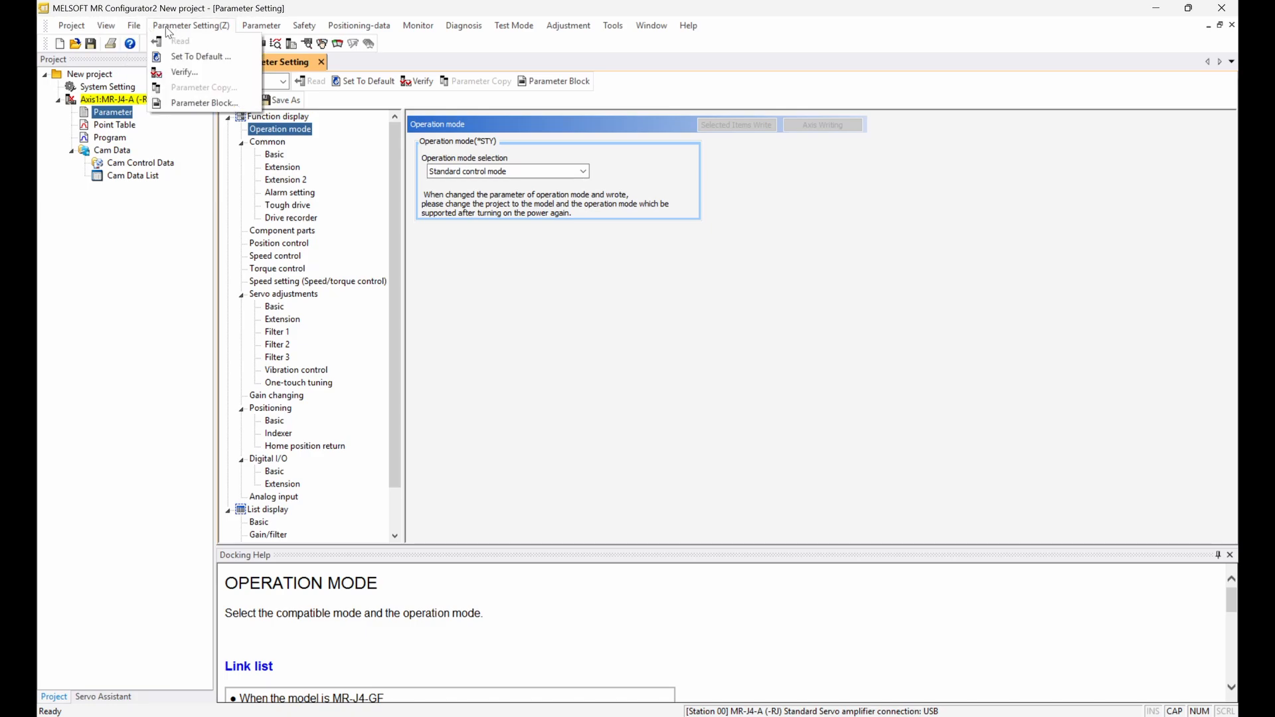
mouse_move(134, 34)
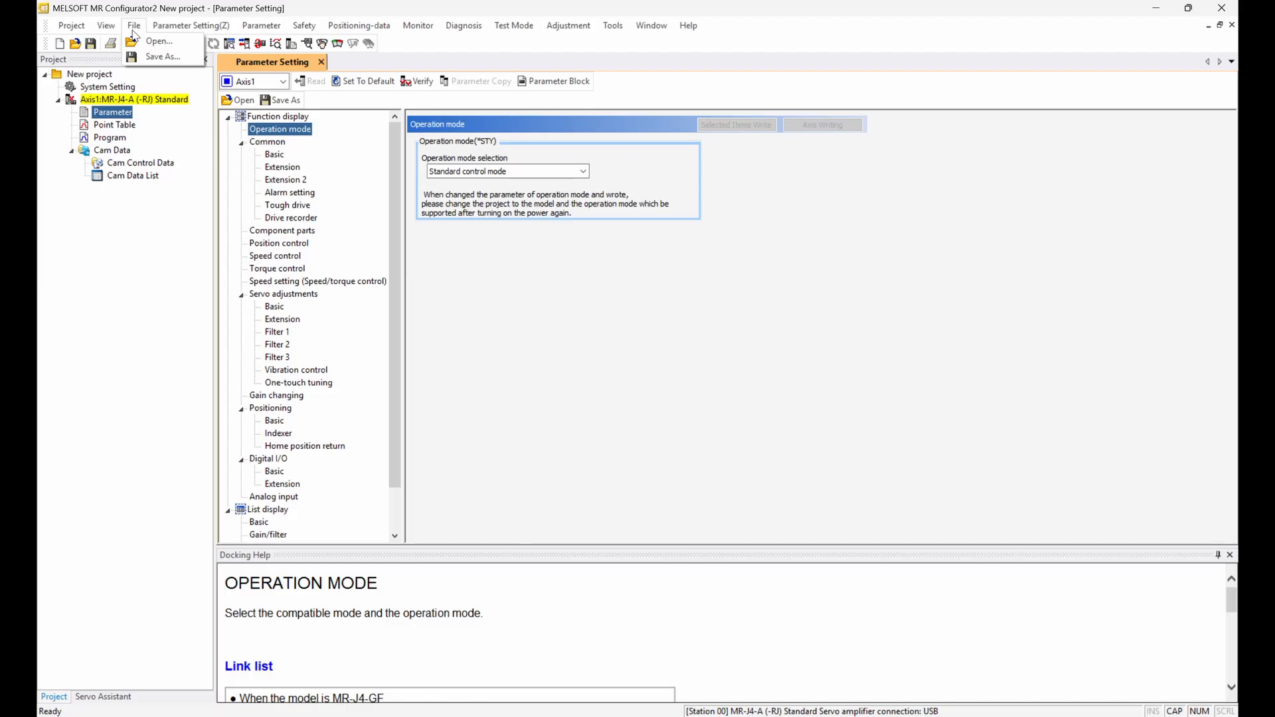
mouse_move(261, 33)
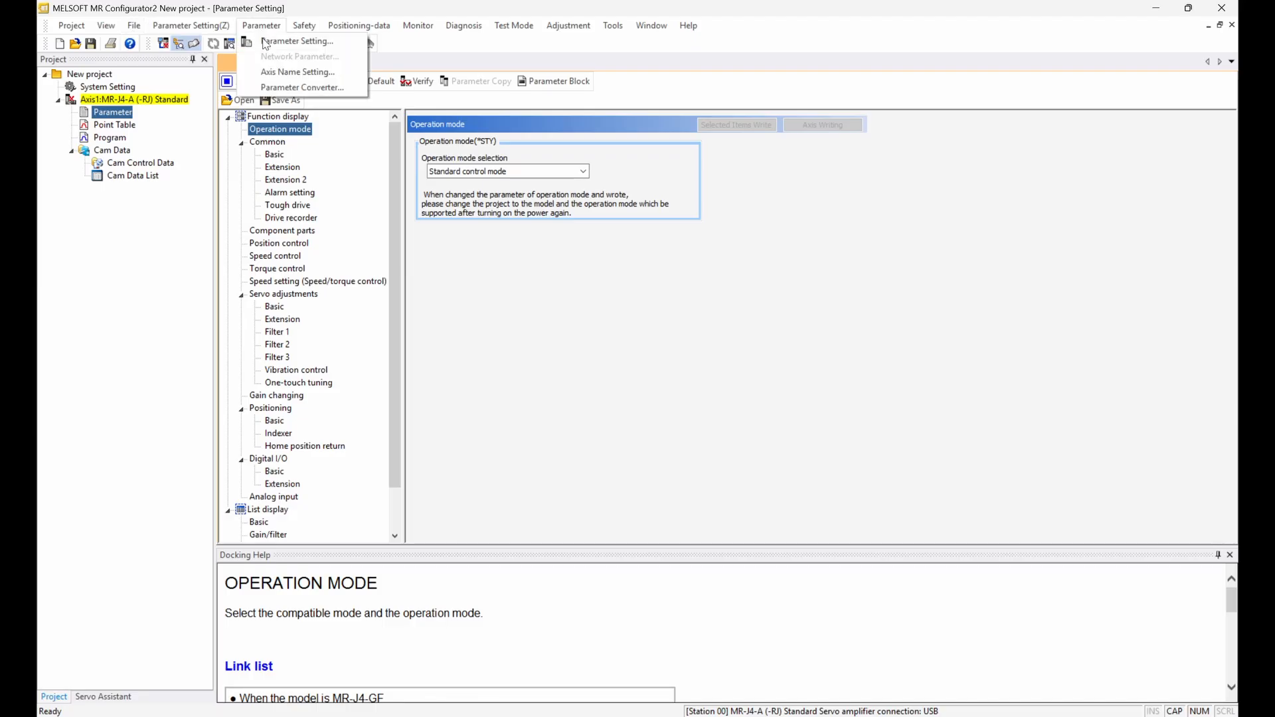
click(287, 89)
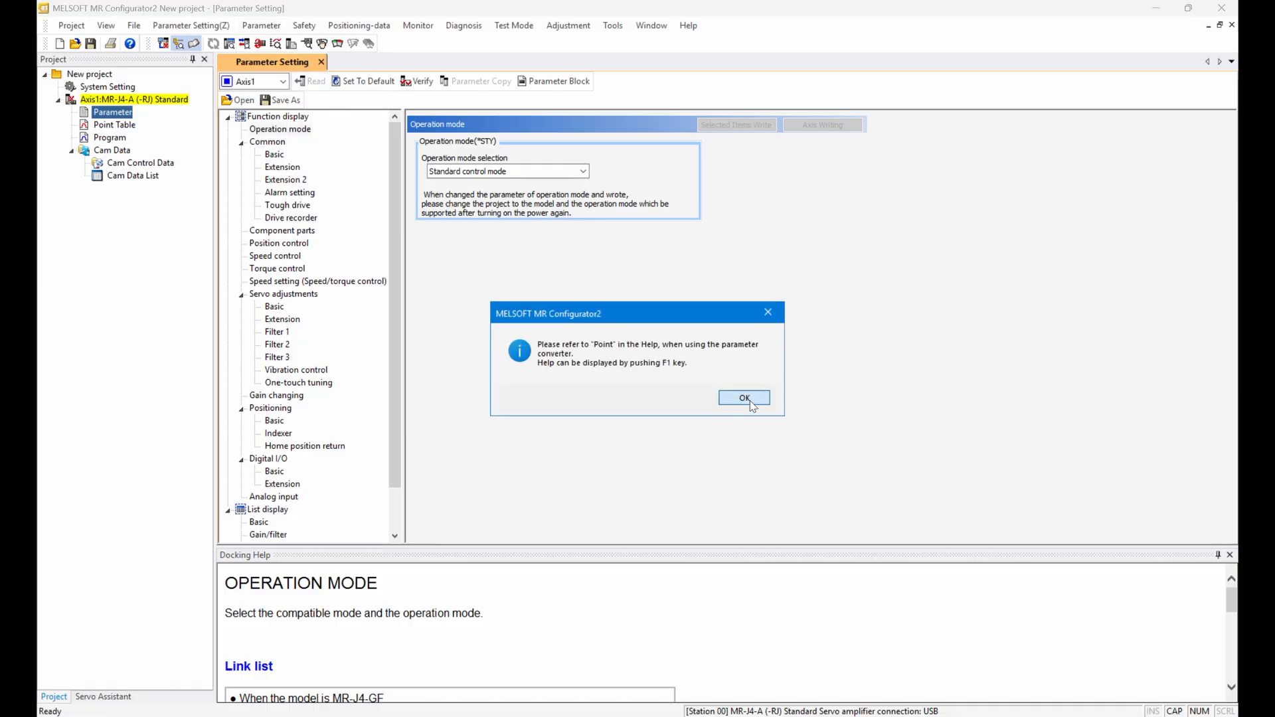
click(750, 399)
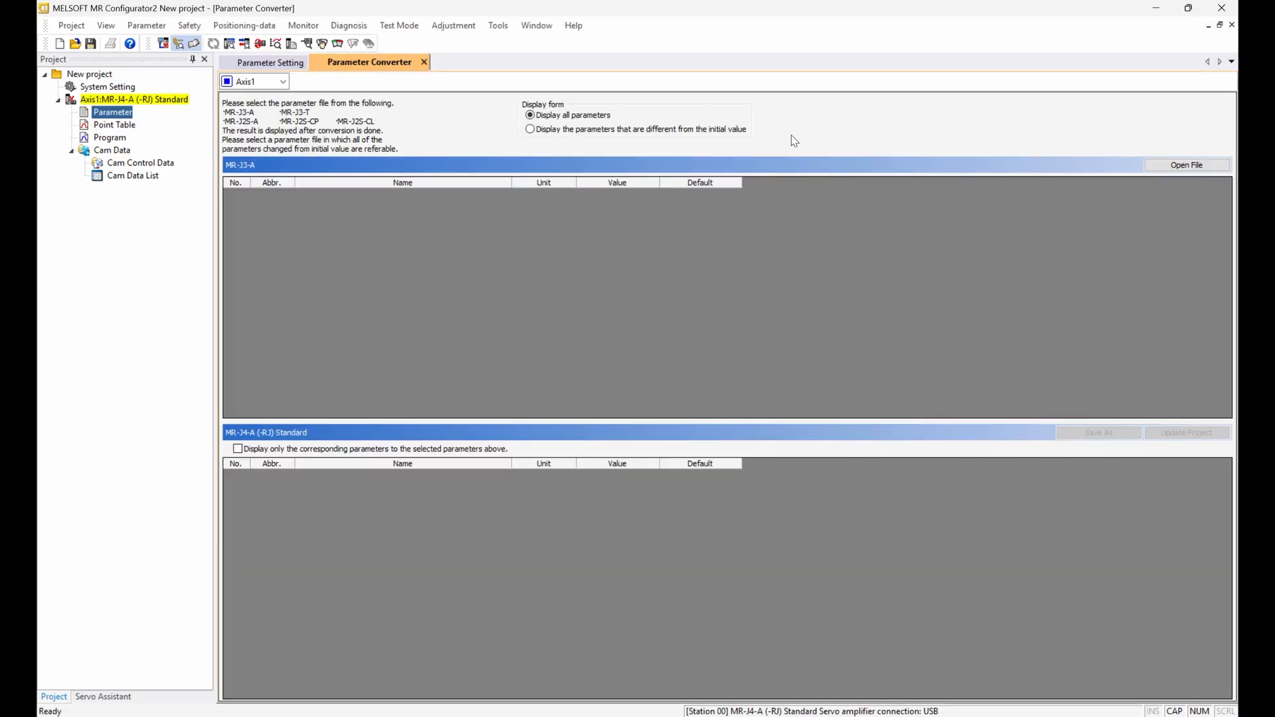
Step: Convert LOWER SIDE_MAIN_PARA LIST.prm from the 02102025 folder as an MR-J2S-CP file, with I/O signal assignment conversion turned off
click(1172, 164)
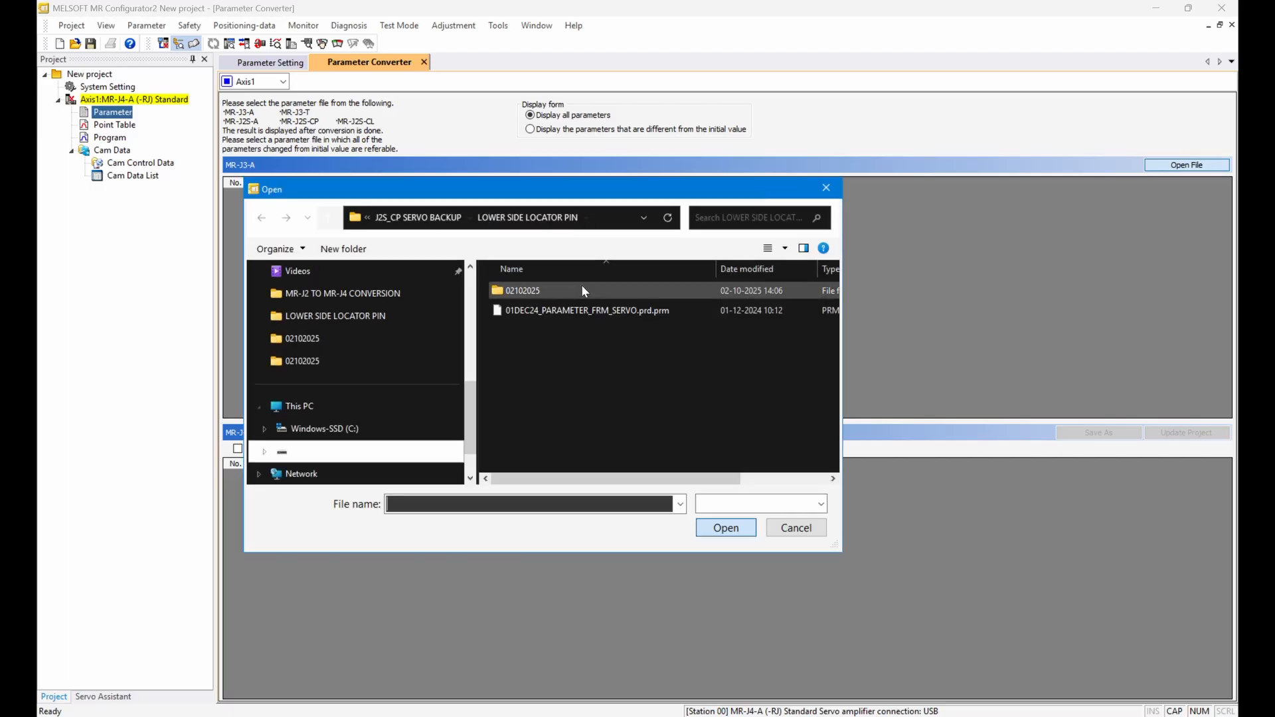
double_click(525, 293)
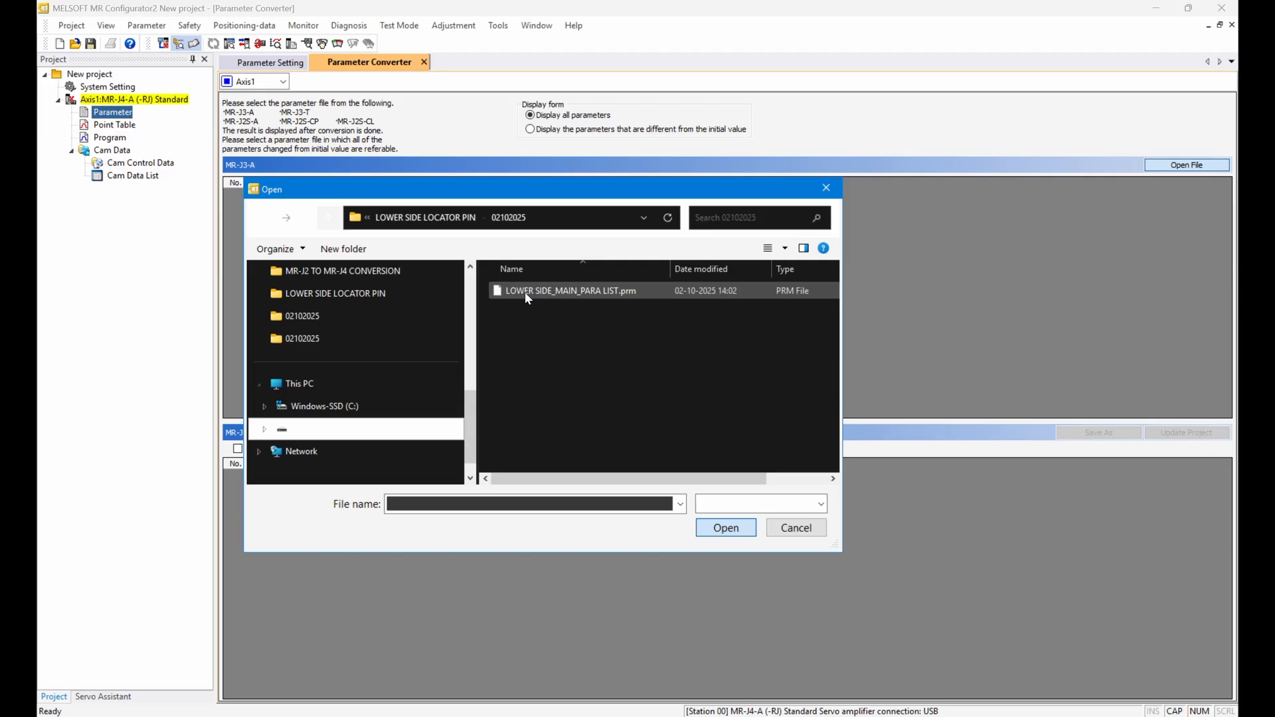
click(573, 291)
click(717, 530)
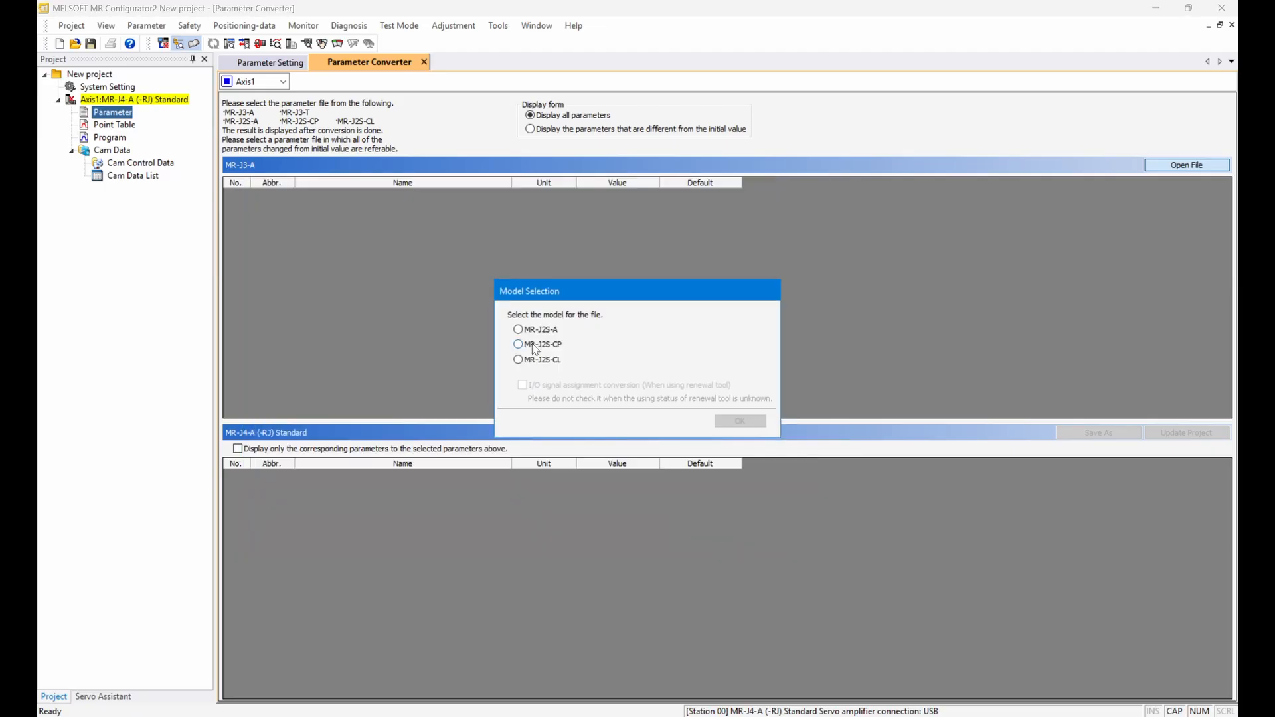
click(536, 344)
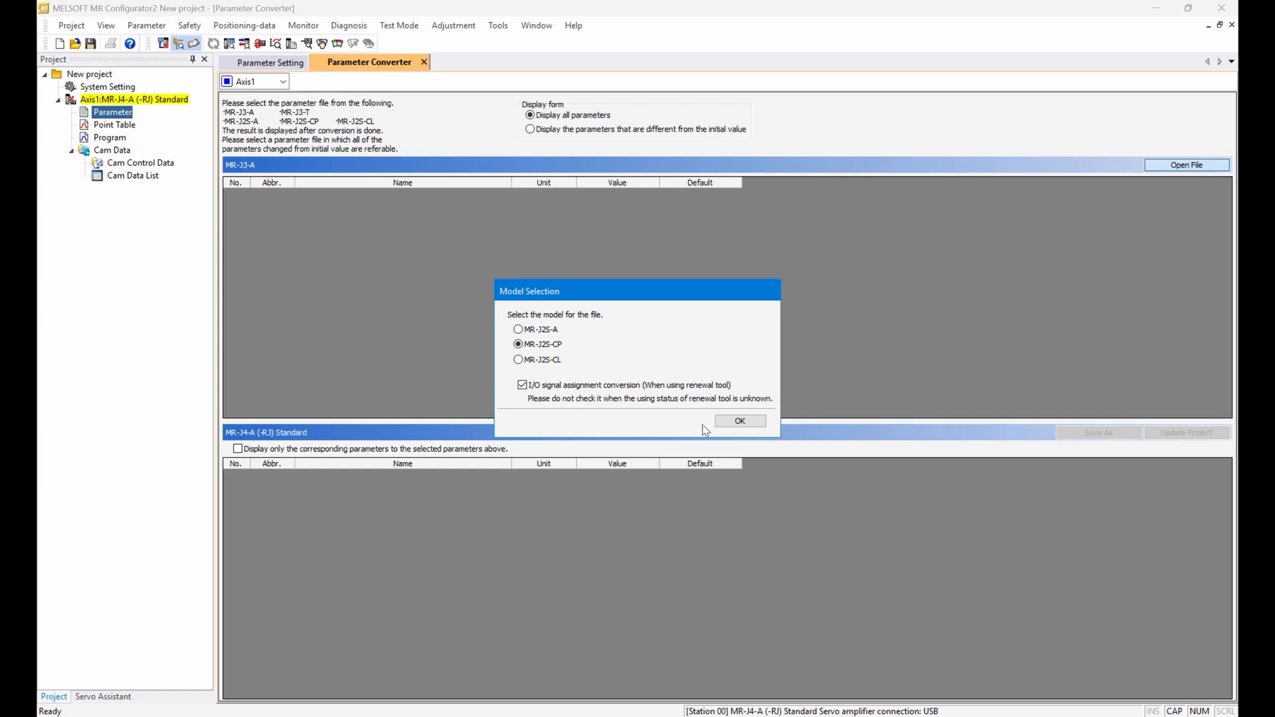
click(524, 387)
click(754, 424)
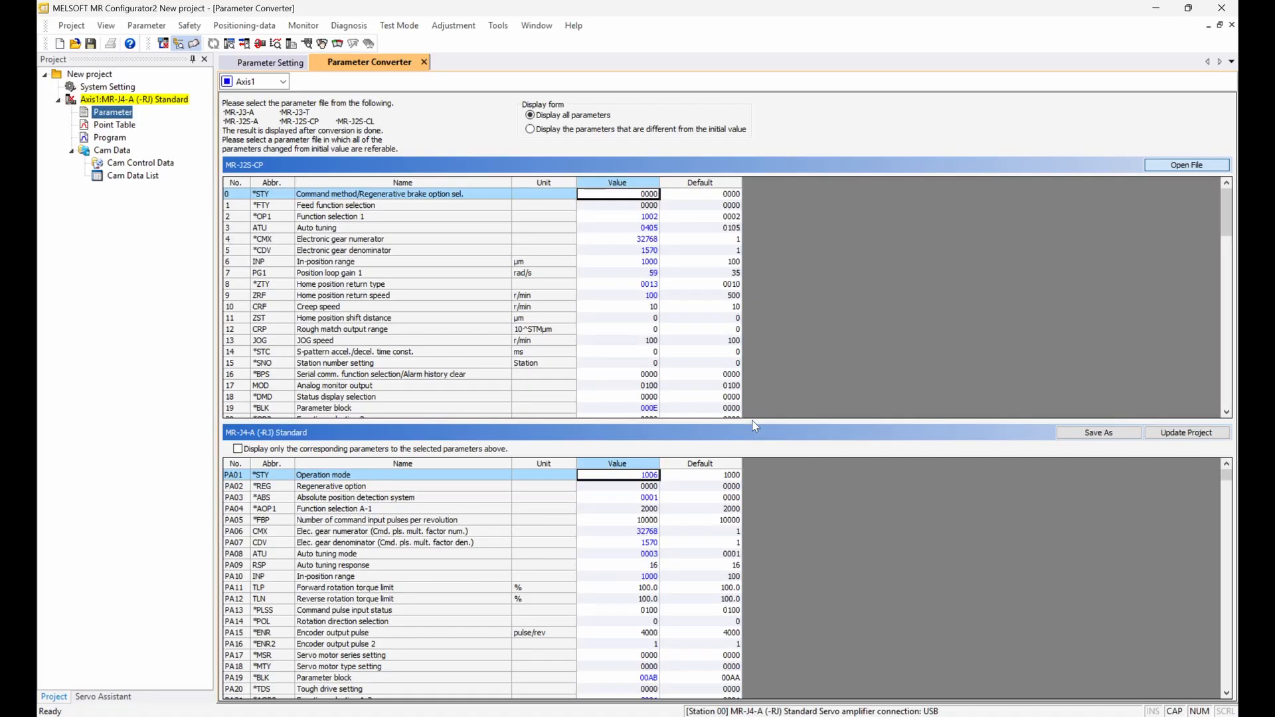
Step: Examine the full MR-J2S-CP source parameter list and the converted MR-J4-A parameter list
scroll(900, 284, down, 20)
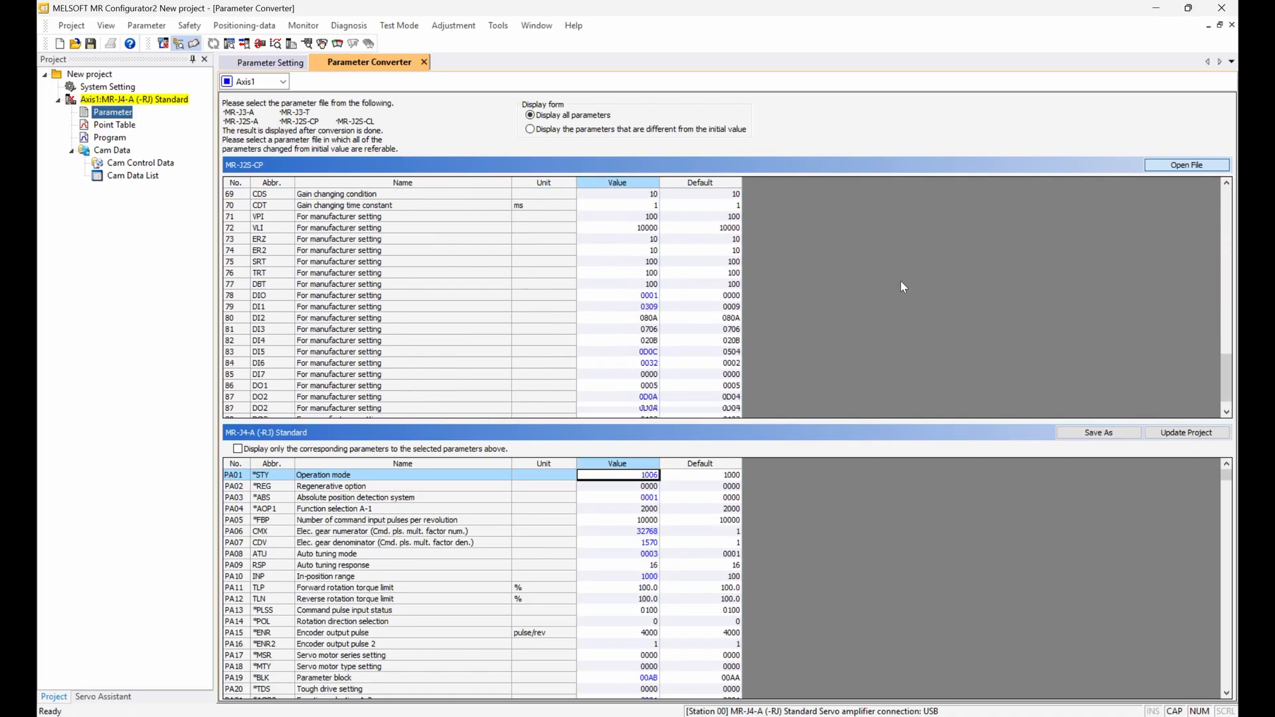
scroll(899, 280, up, 20)
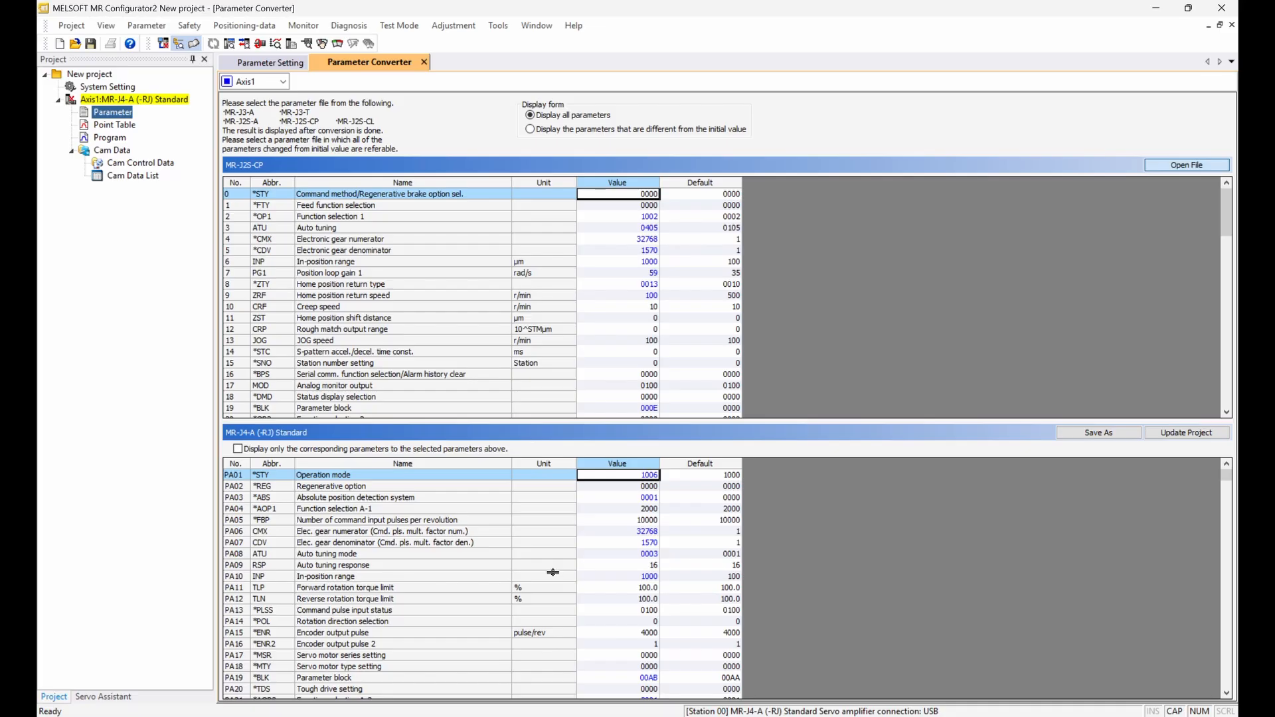
scroll(553, 572, down, 20)
scroll(553, 572, down, 20)
scroll(544, 571, up, 20)
scroll(665, 621, down, 20)
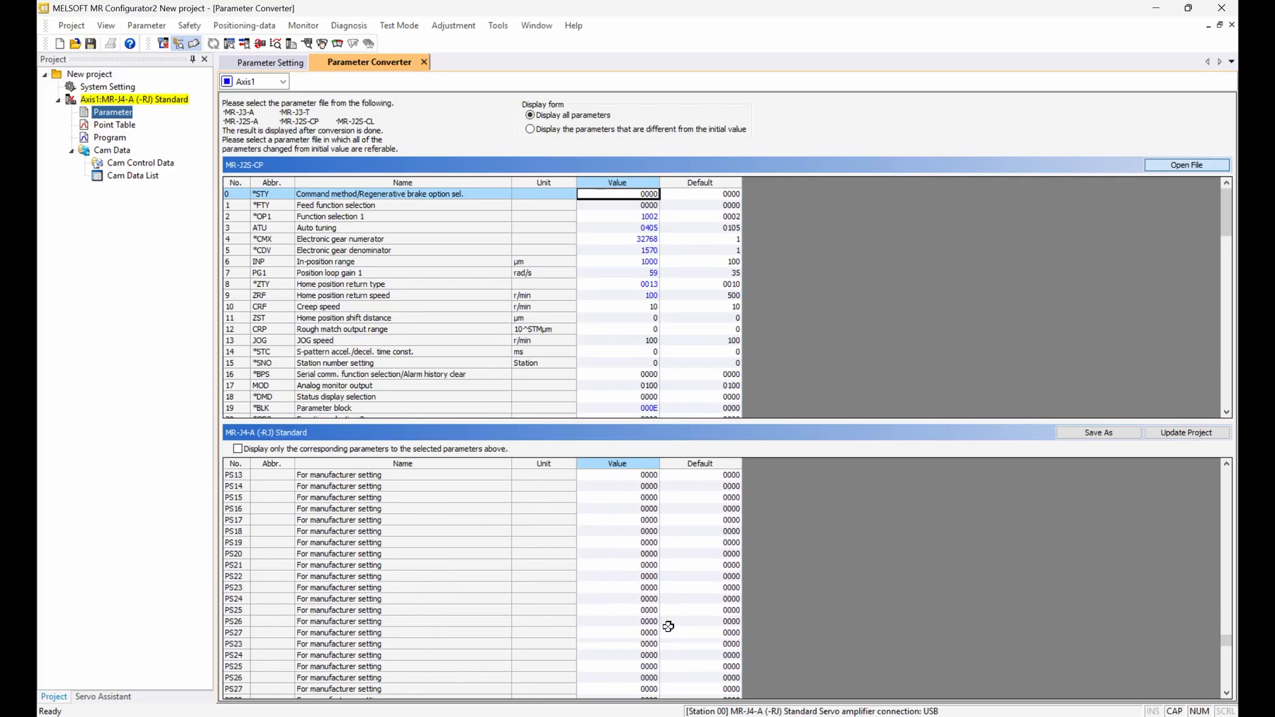
scroll(668, 627, up, 20)
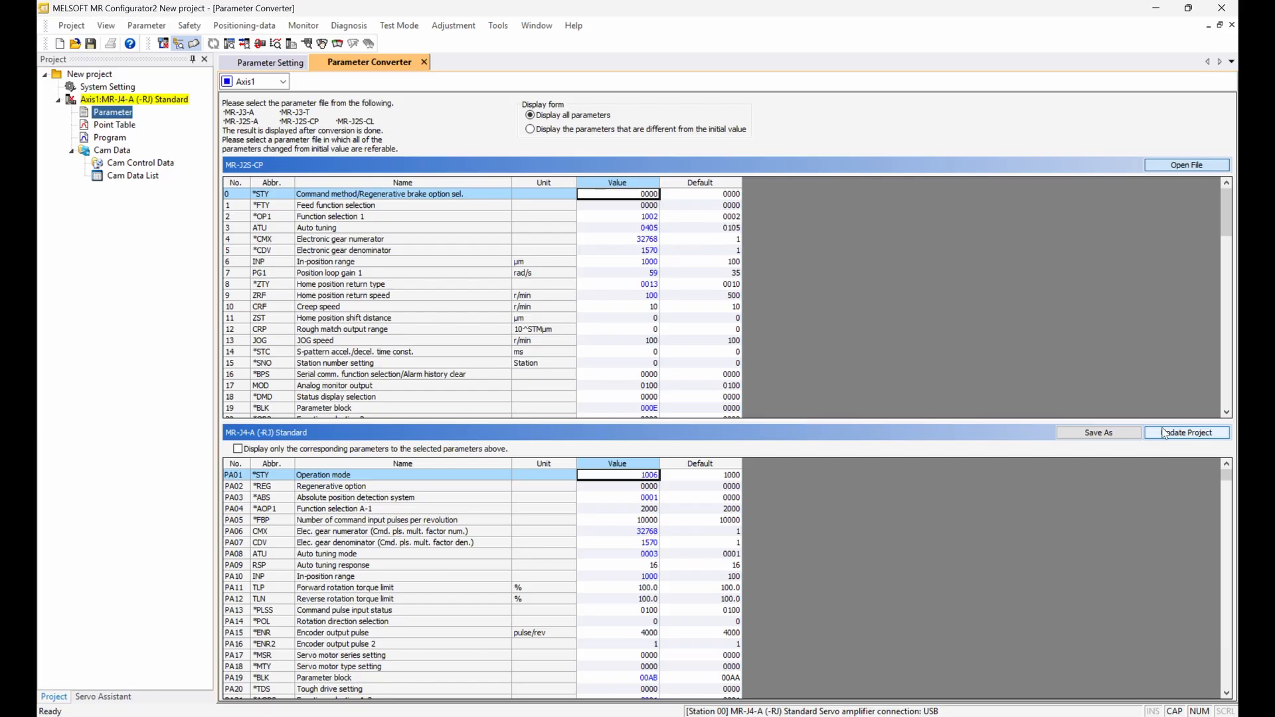
Step: Save the converted J4 parameters in the 02102025 folder as LOWER SIDE_MAIN_PARA LIST_J4 CNV
click(1099, 433)
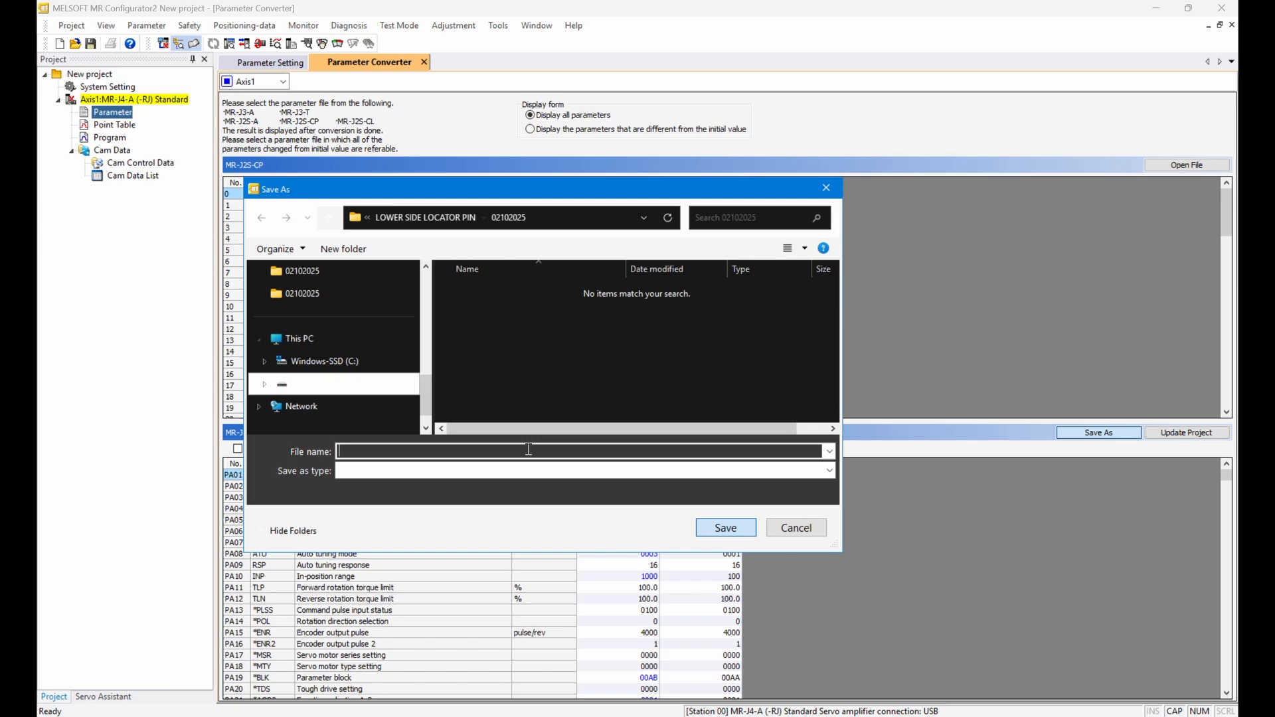
text(LO)
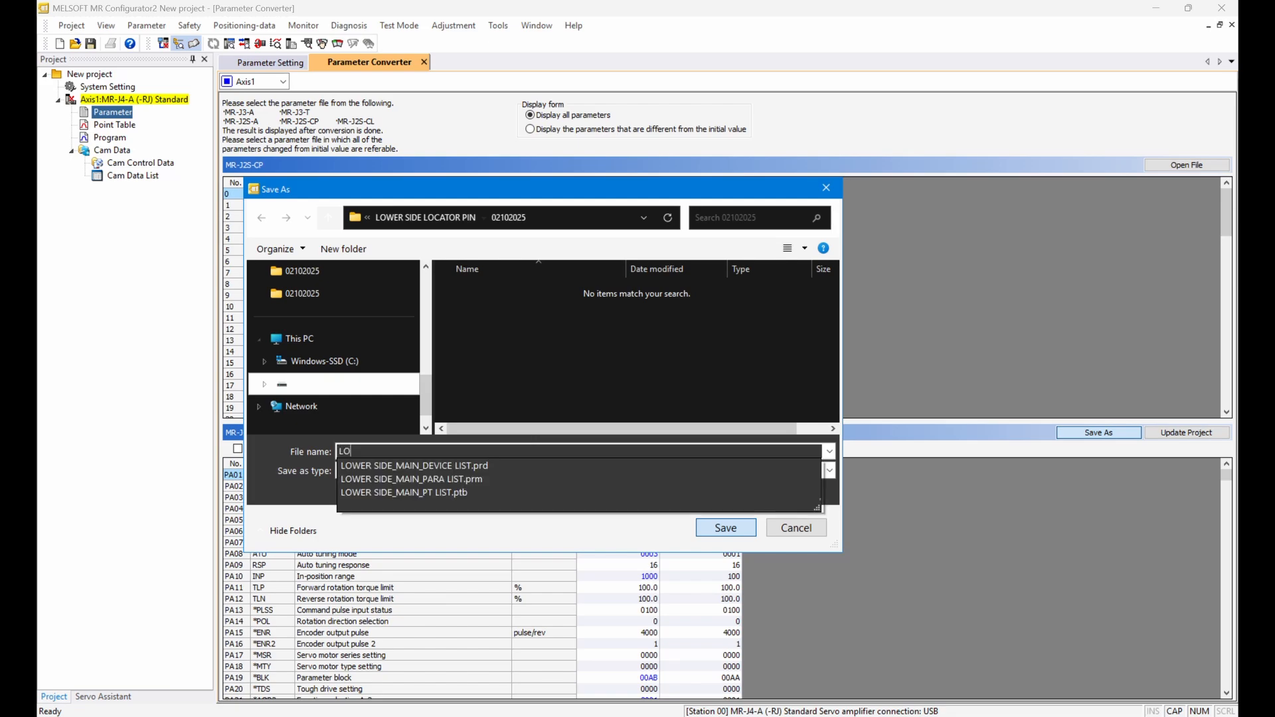
key(Down)
key(Down)
key(BackSpace)
key(BackSpace)
key(BackSpace)
key(BackSpace)
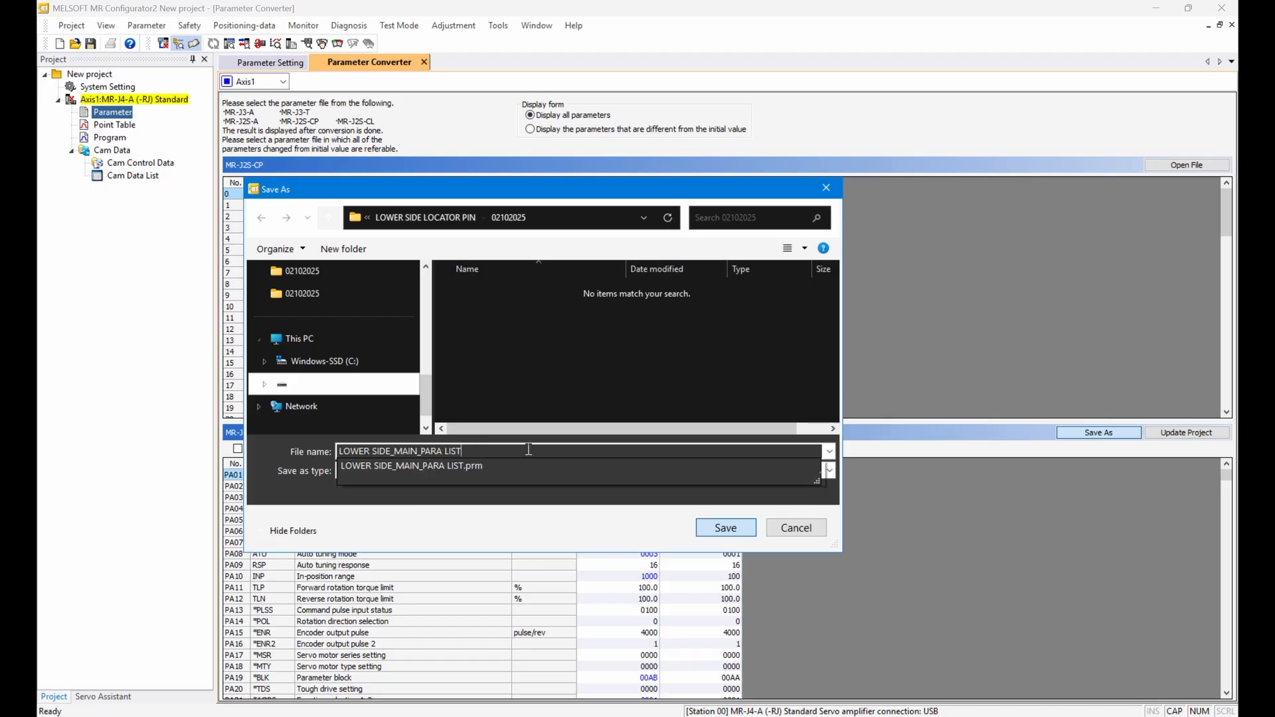
text(_)
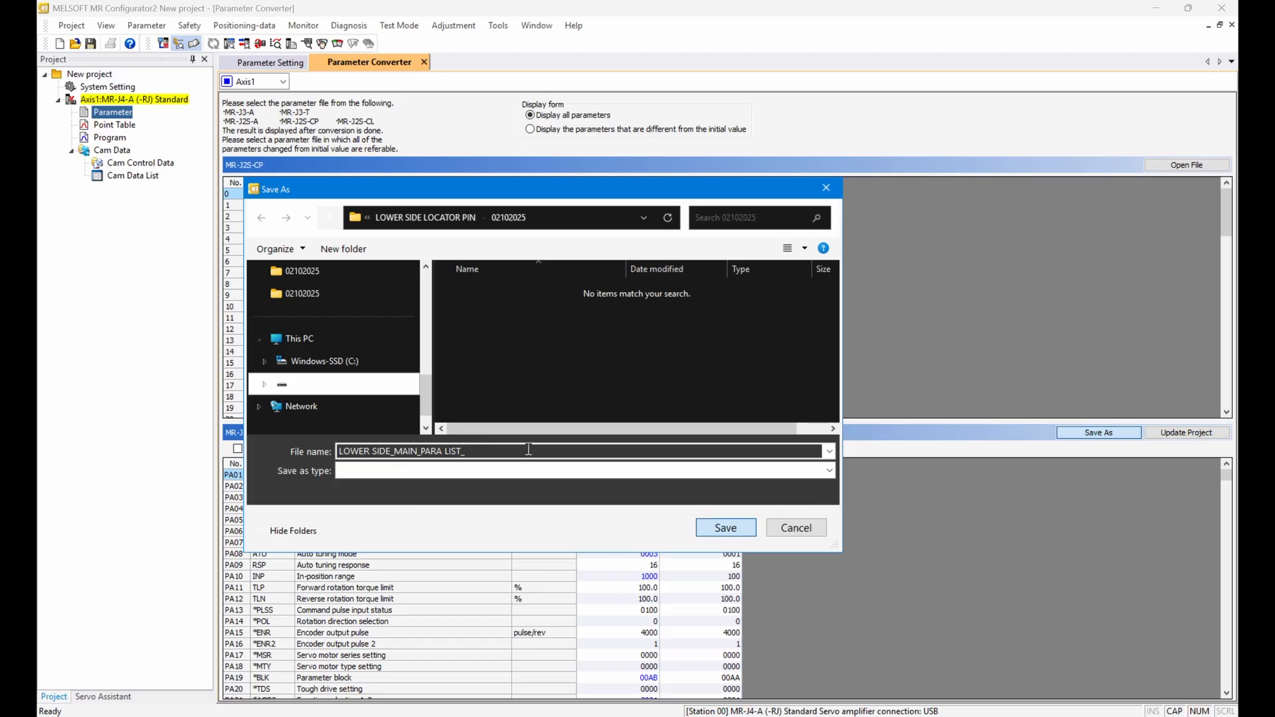
text(J4 CNV)
click(721, 534)
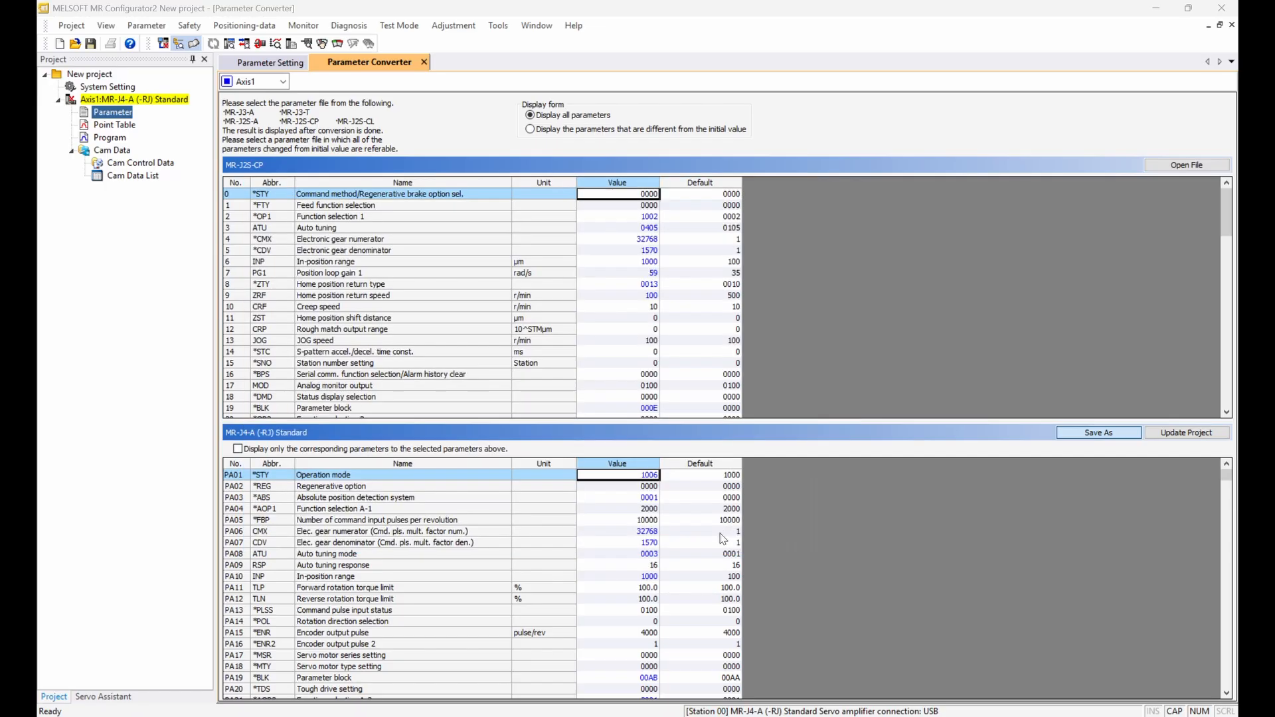
Step: Update the project with the converted Axis1 parameters, applying the update twice
click(1186, 432)
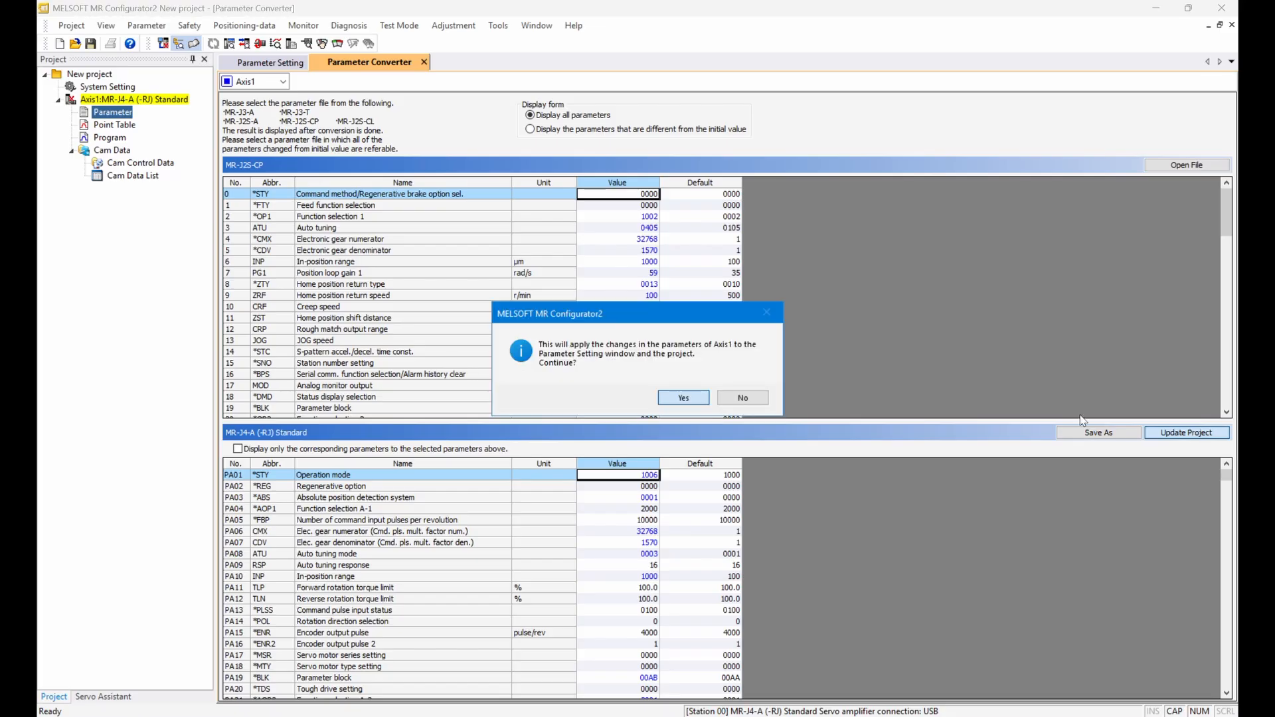
click(681, 396)
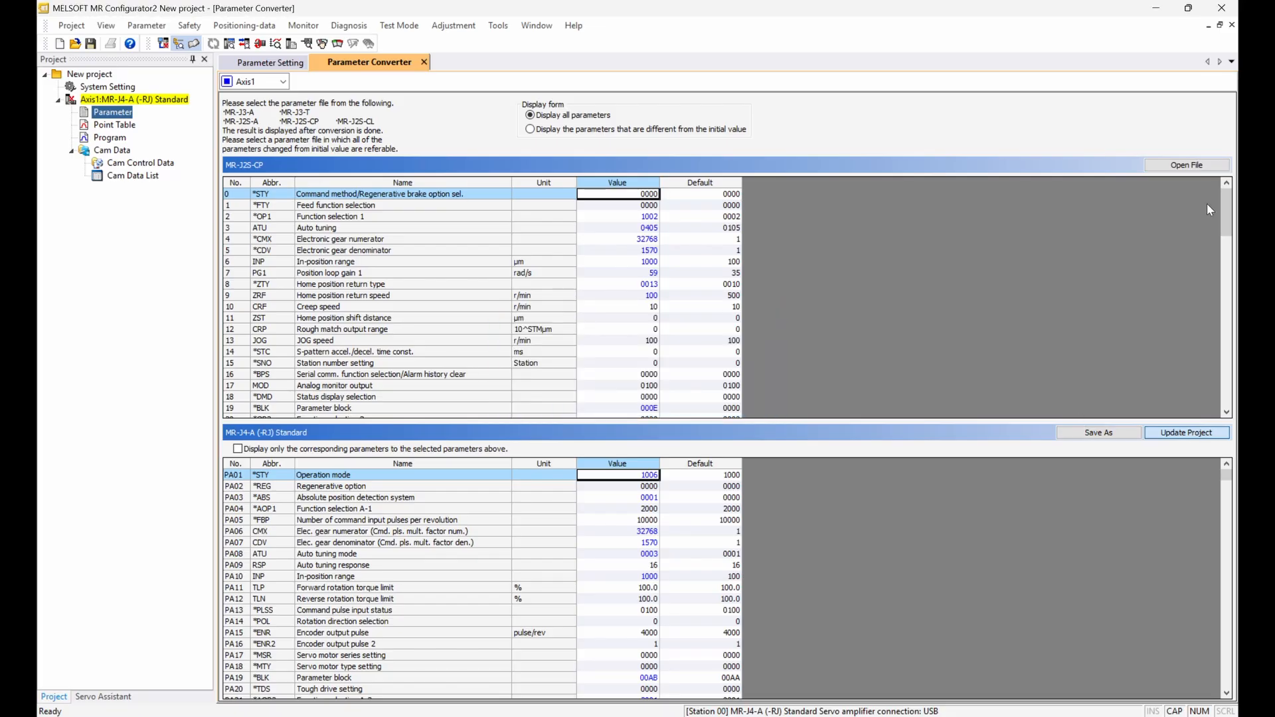
click(1174, 432)
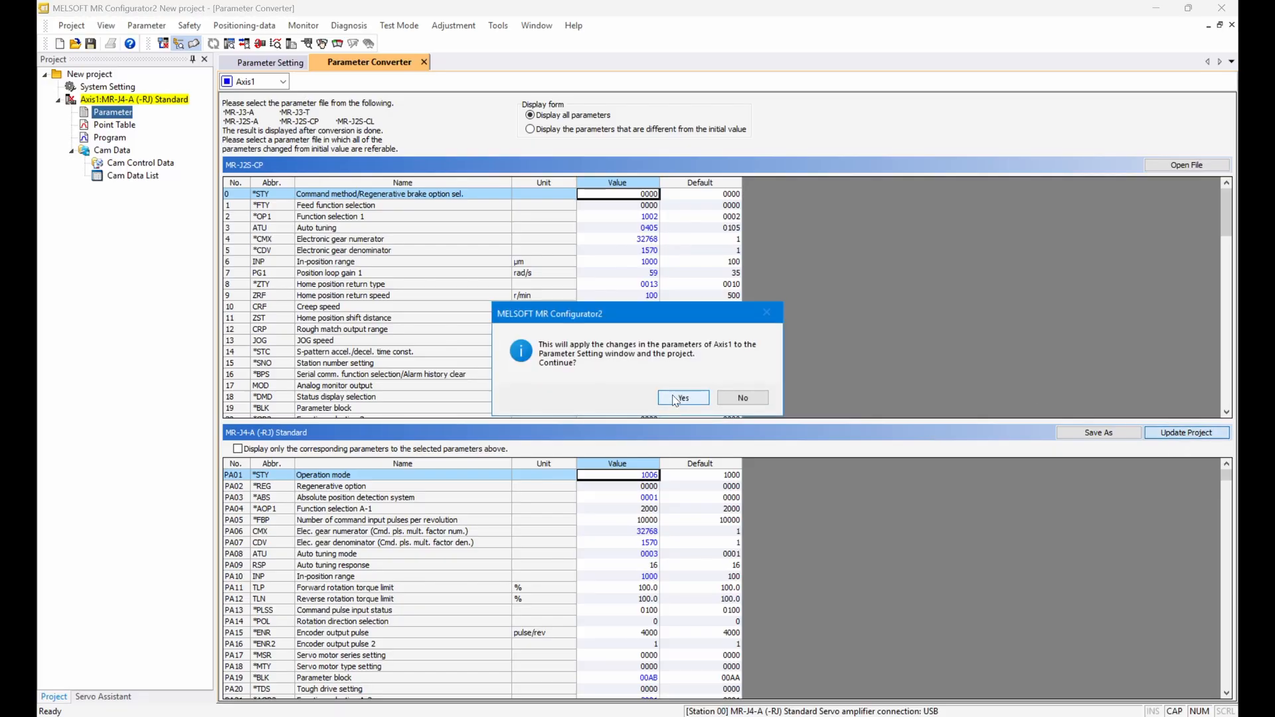
click(674, 396)
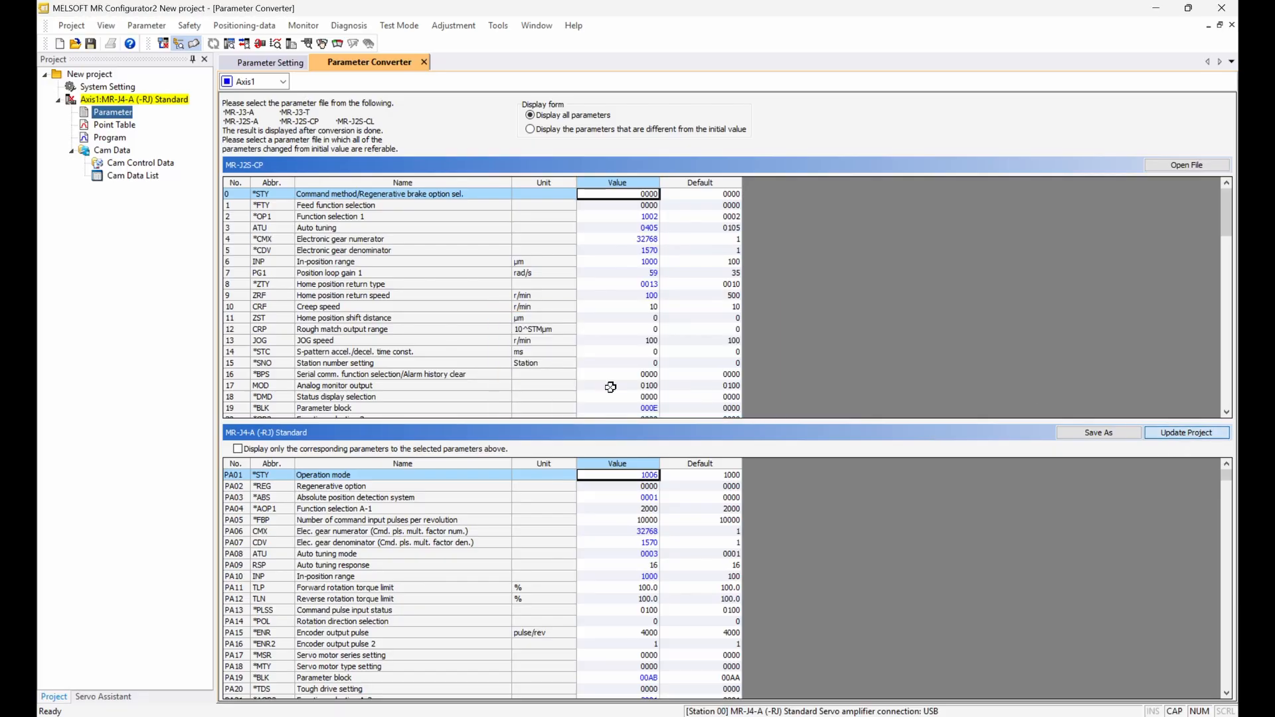
Step: Open the project's point table and load LOWER SIDE_MAIN_PT LIST.ptb from the 02102025 folder into it
click(127, 127)
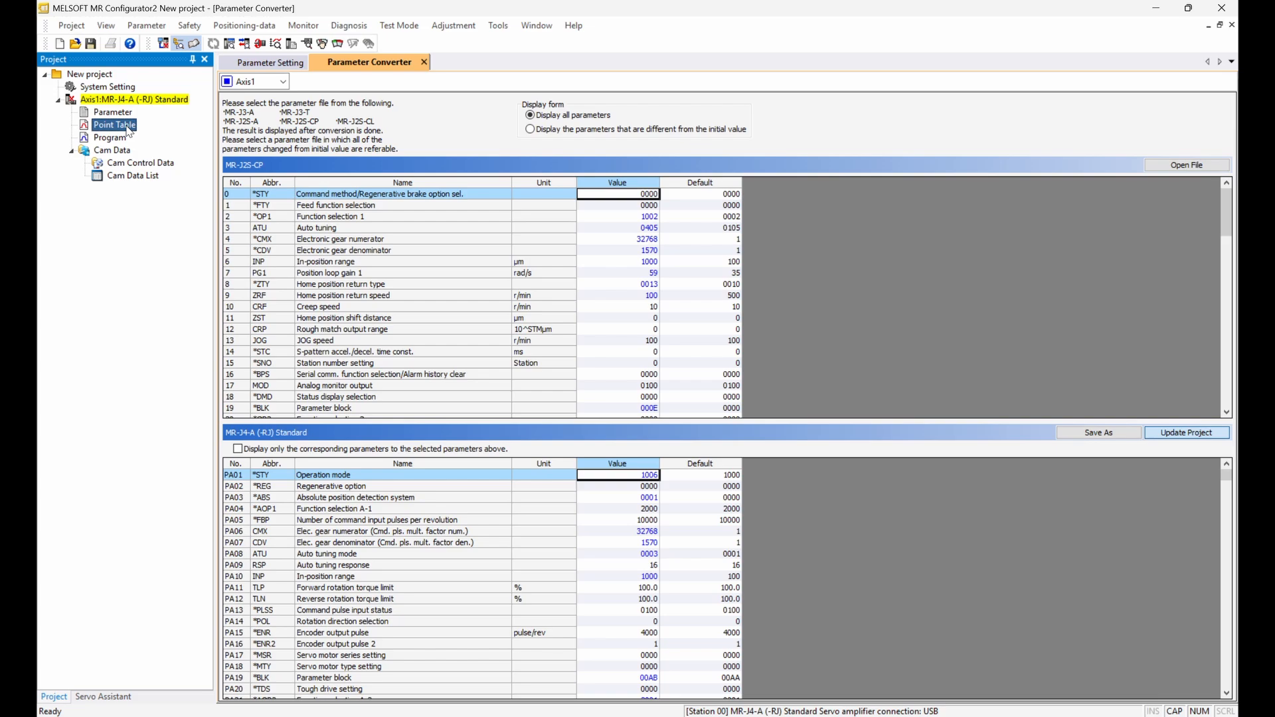
double_click(128, 130)
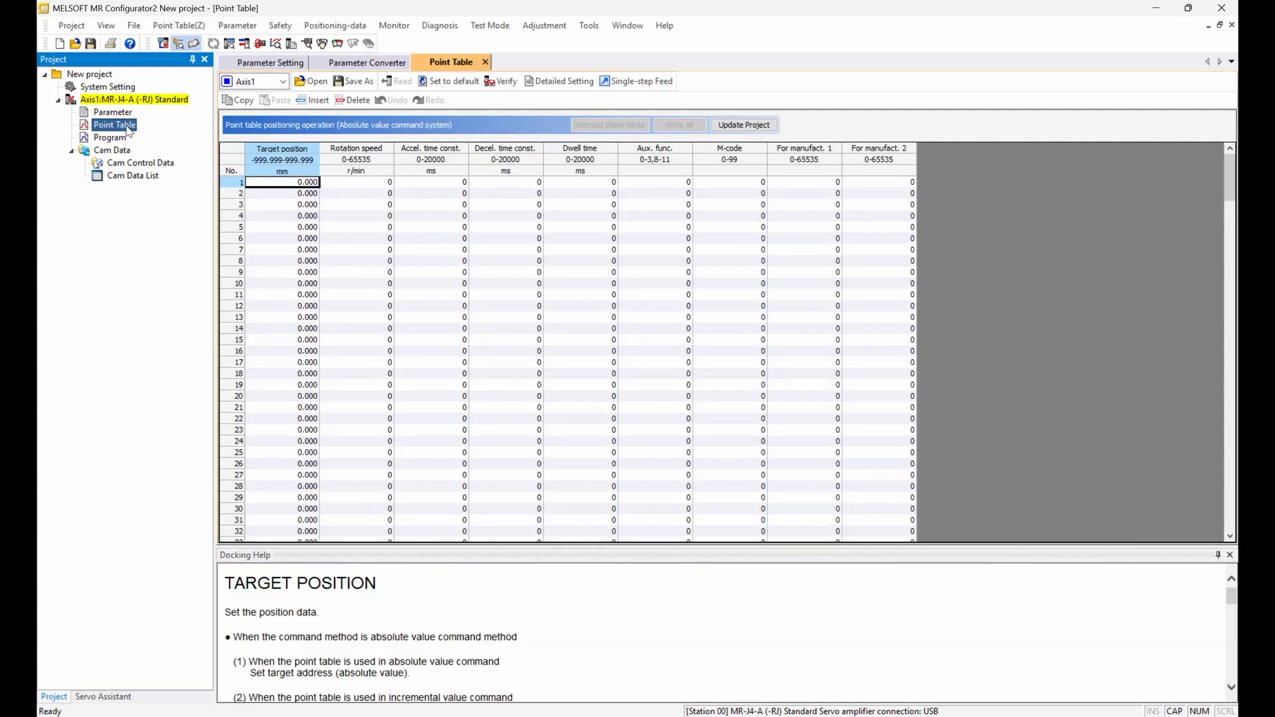
click(314, 81)
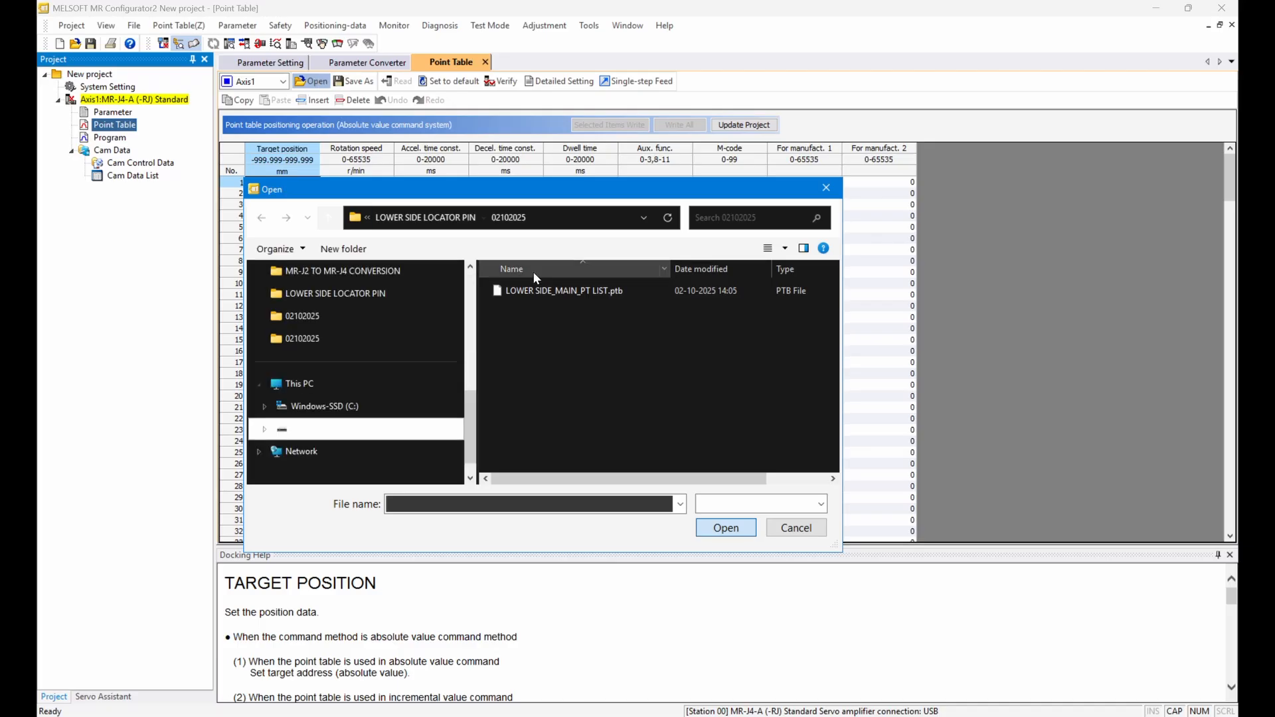
click(559, 297)
click(741, 526)
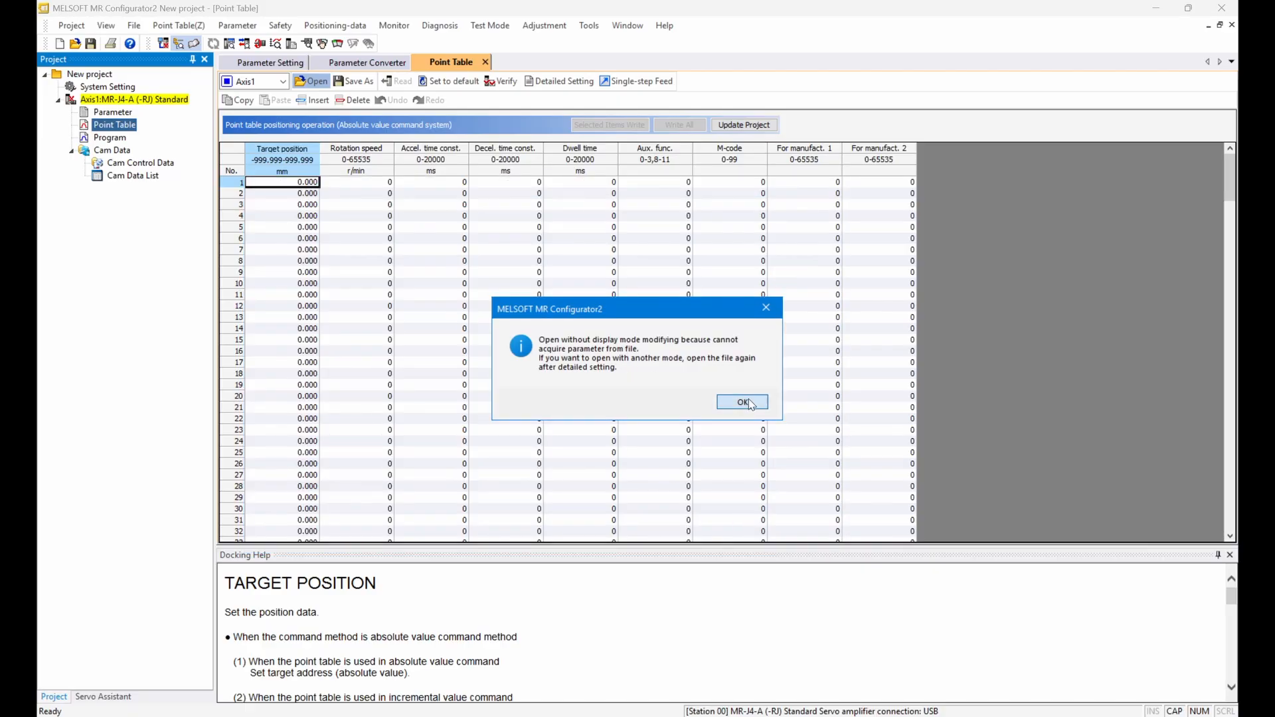
click(742, 403)
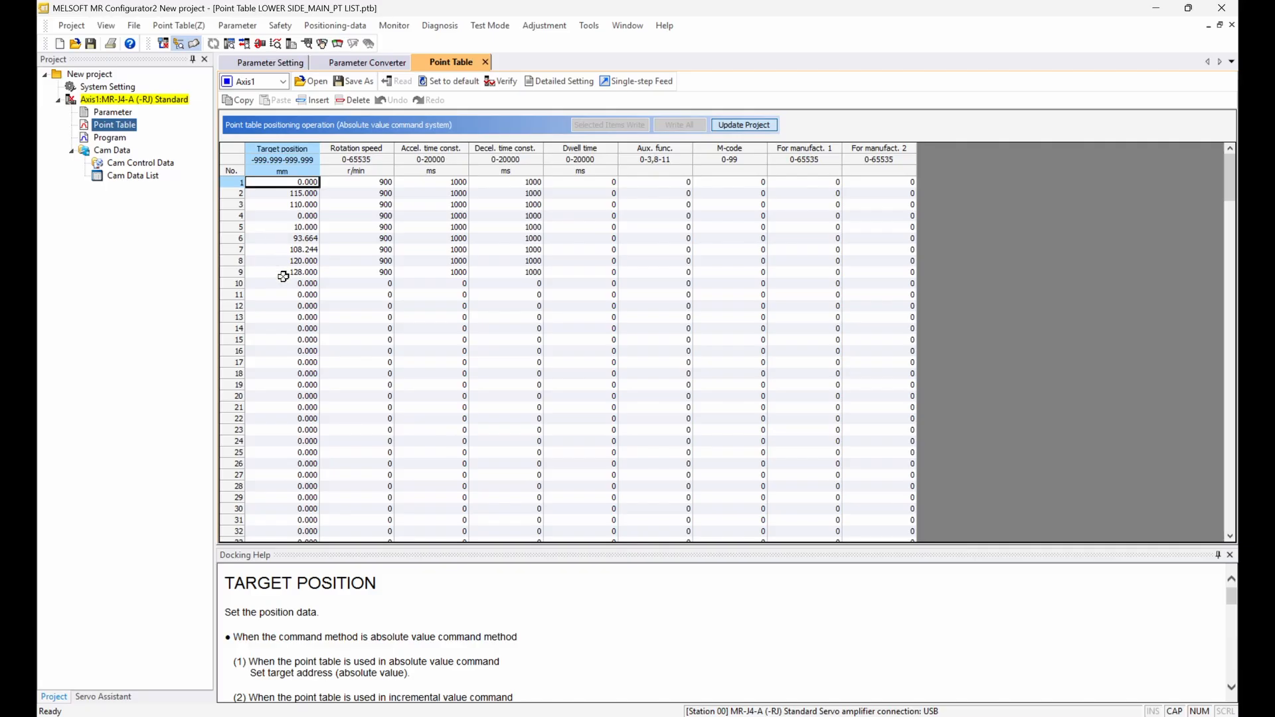
Step: Update the project with the loaded Axis1 point table data, applying the update twice
click(744, 126)
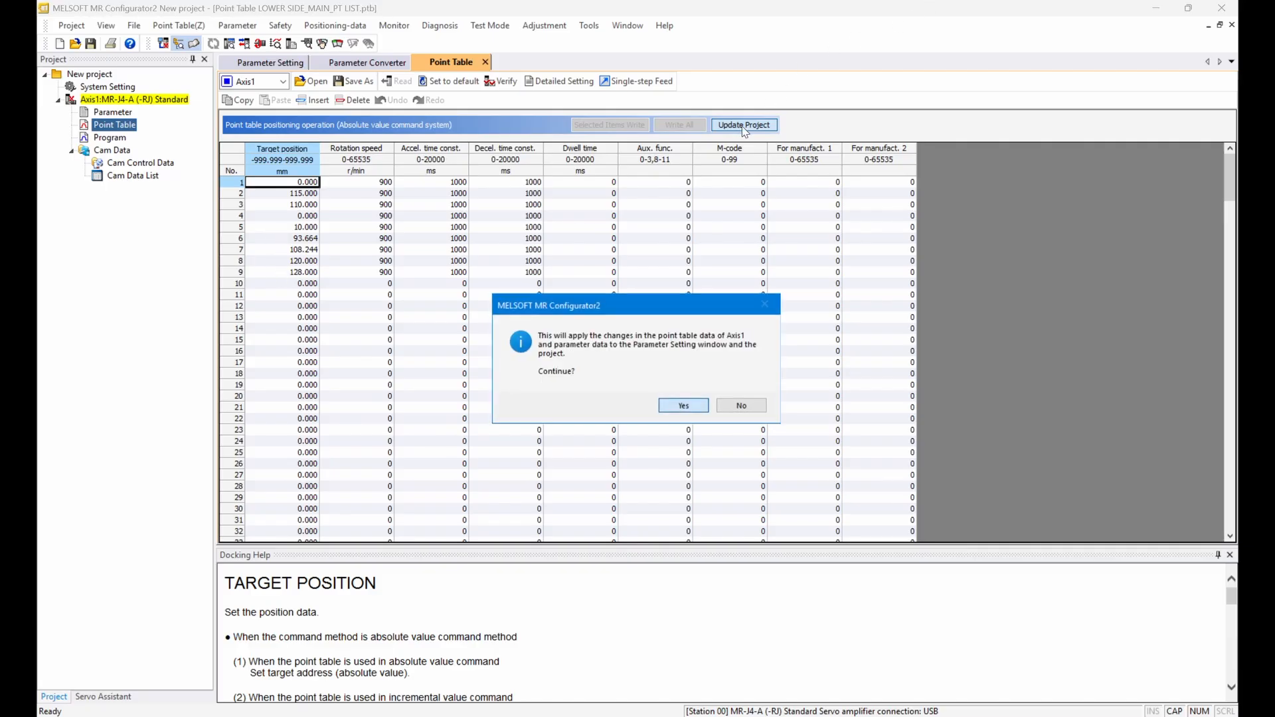
click(689, 411)
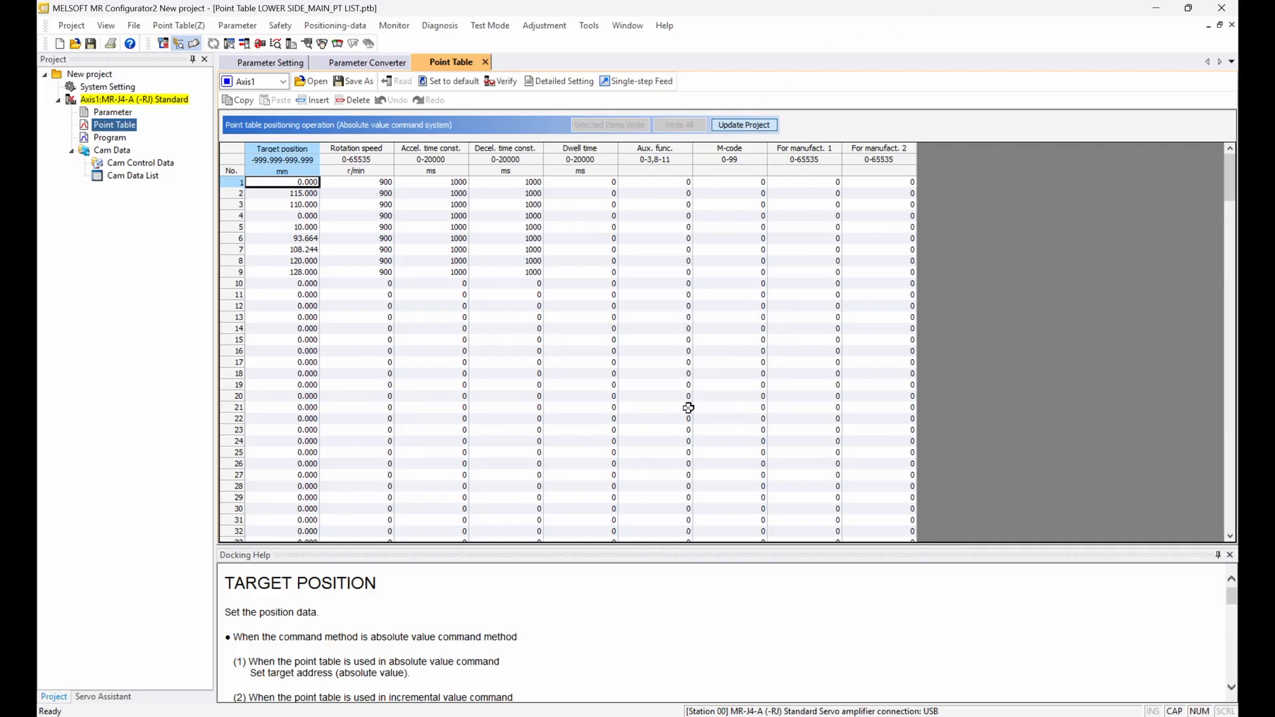
click(734, 126)
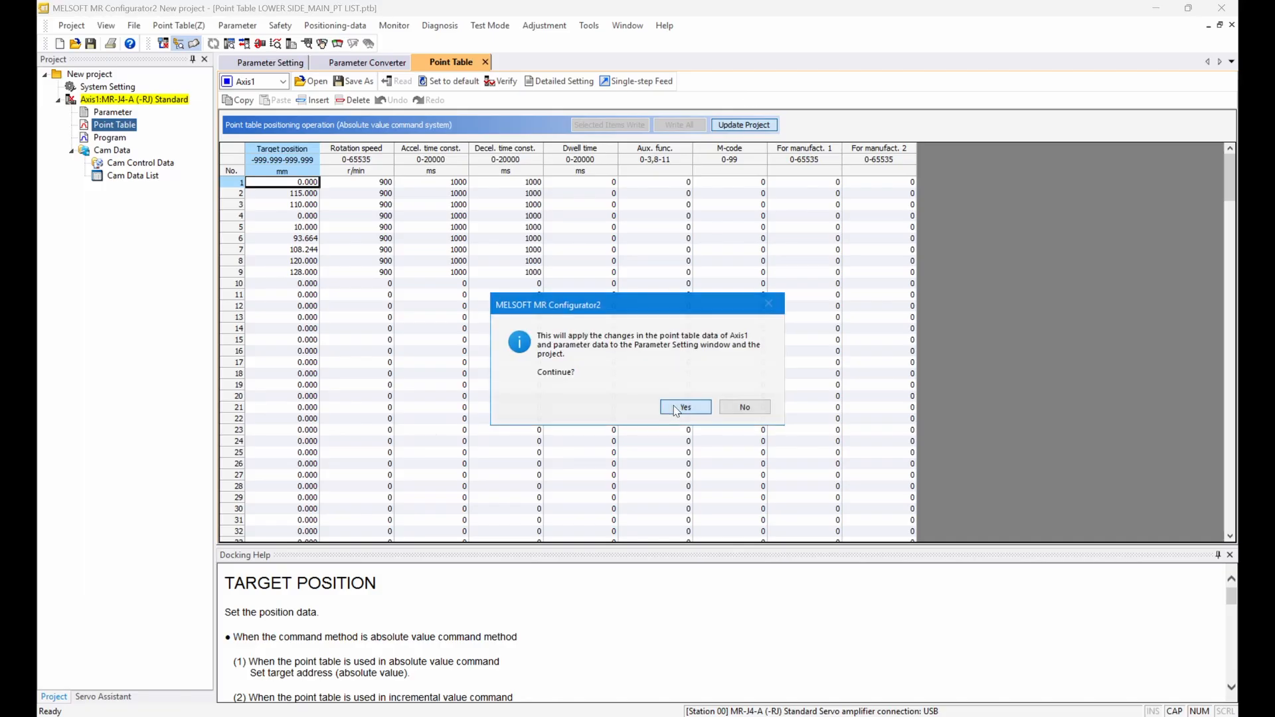
click(676, 408)
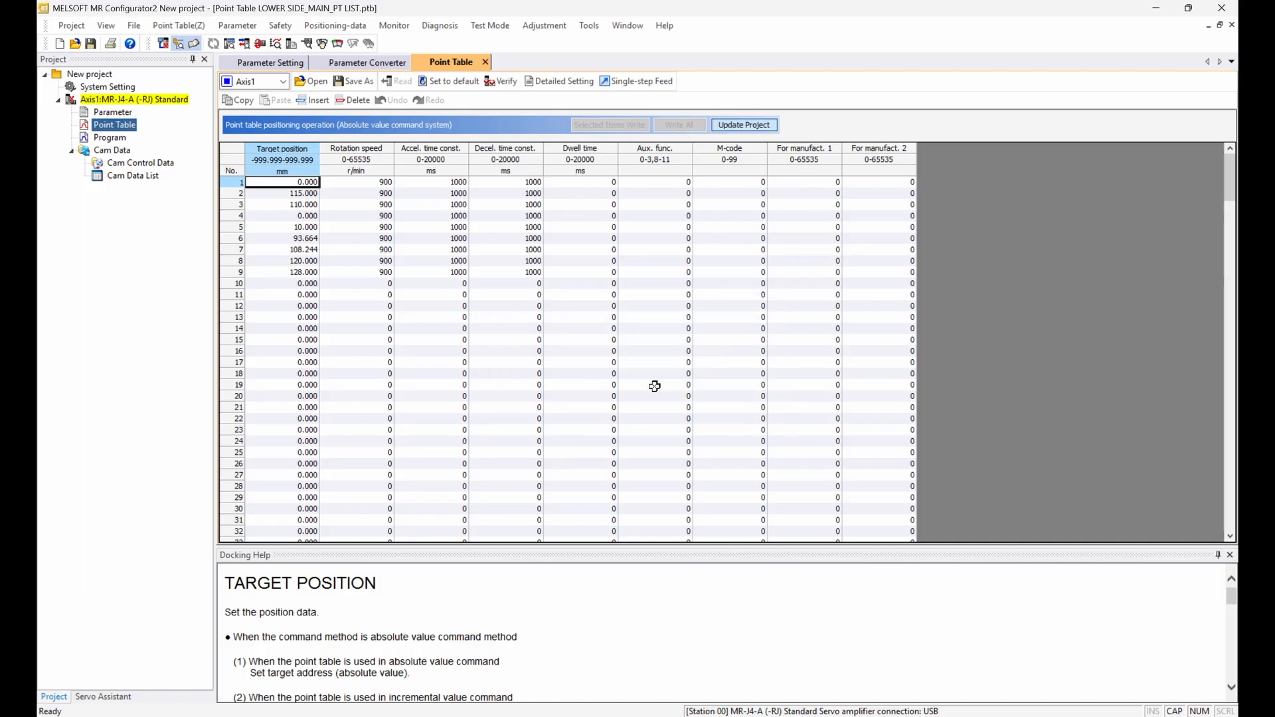
Step: Save the point table in the 02102025 folder as LOWER SIDE_MAIN_PT_J4 CNV
click(354, 81)
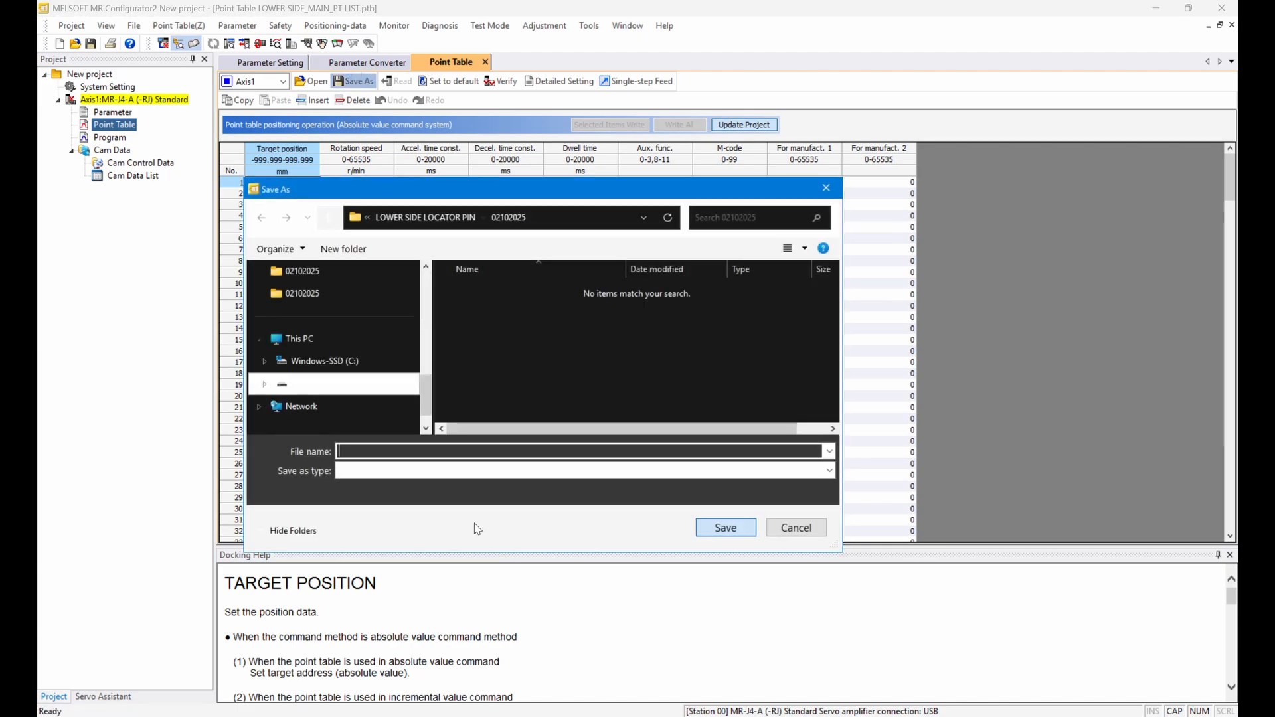
text(LO)
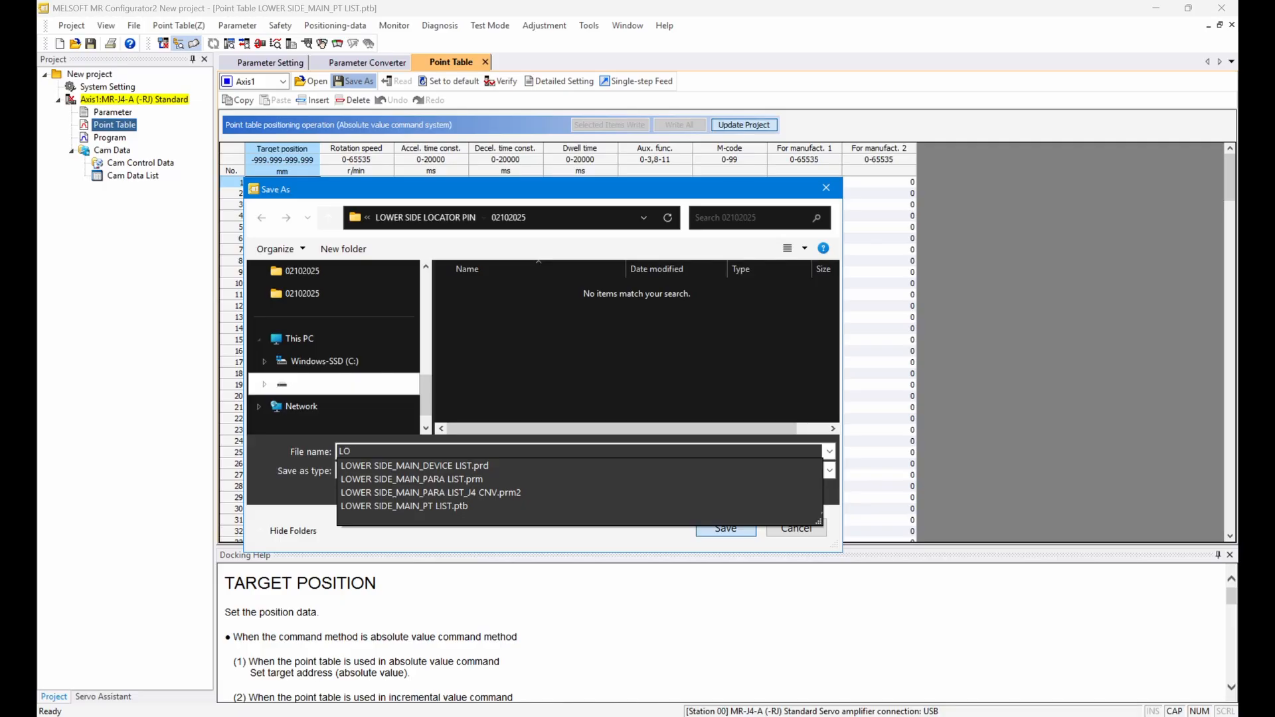
key(Down)
key(Down)
key(Down)
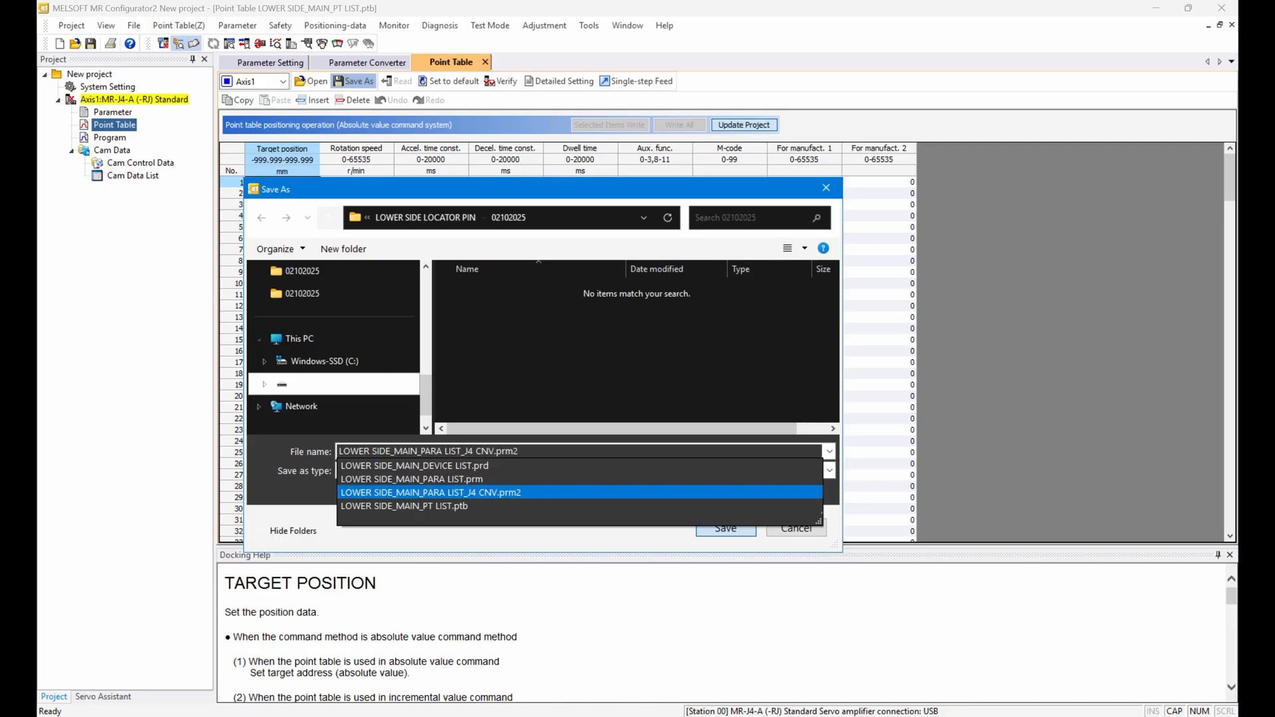
key(BackSpace)
key(BackSpace)
key(BackSpace)
key(BackSpace)
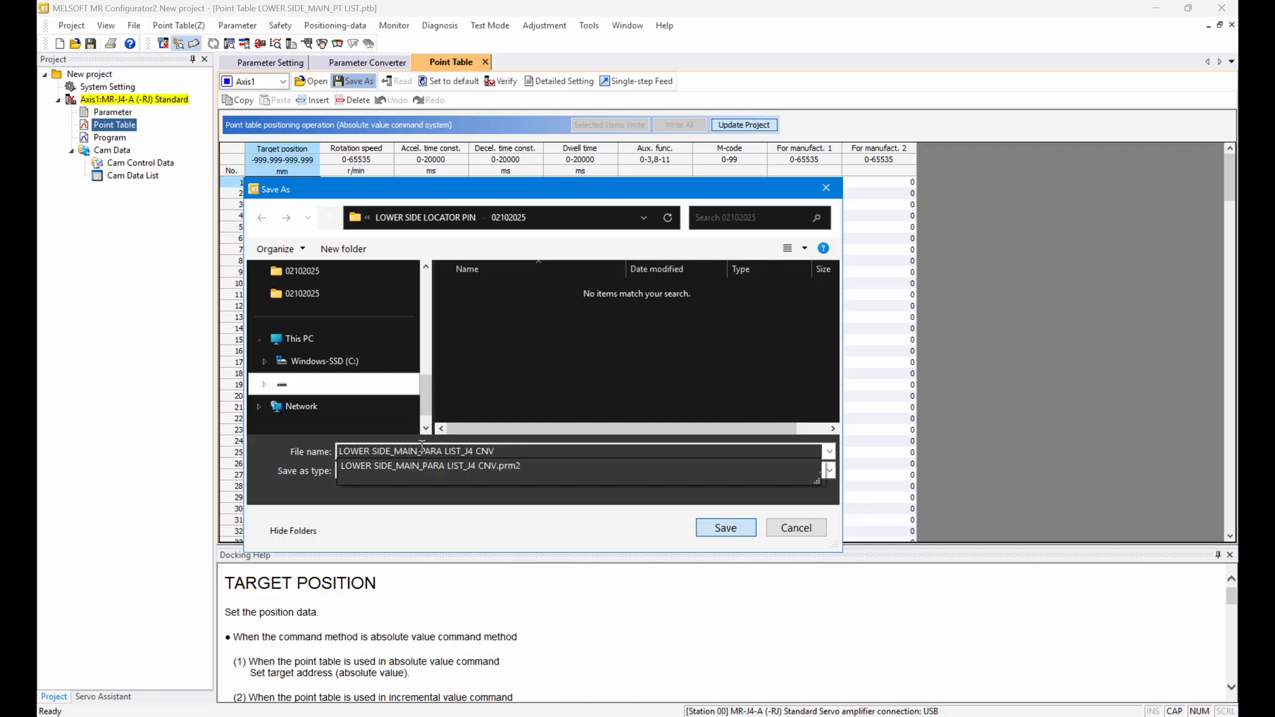
key(Left)
key(Left)
key(Left)
key(Left)
key(Left)
key(Left)
key(BackSpace)
key(BackSpace)
key(BackSpace)
key(BackSpace)
key(BackSpace)
key(BackSpace)
key(BackSpace)
key(BackSpace)
key(BackSpace)
key(BackSpace)
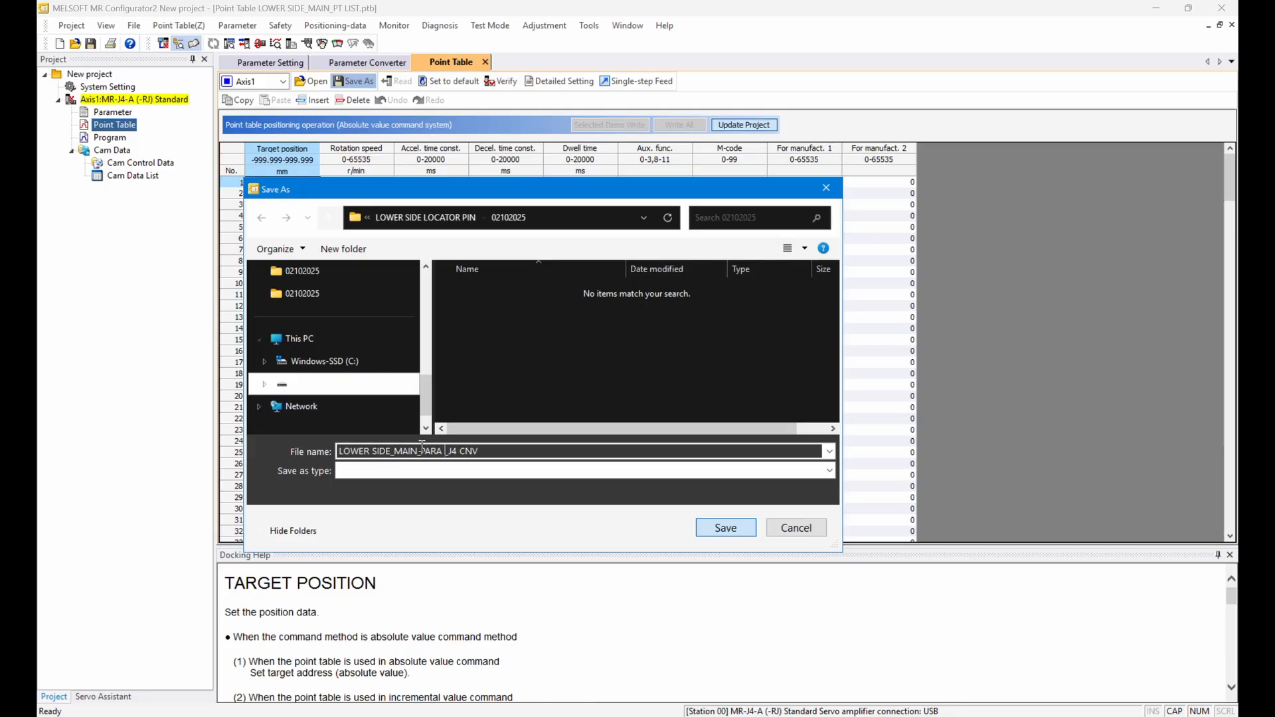
text(PT_)
click(732, 530)
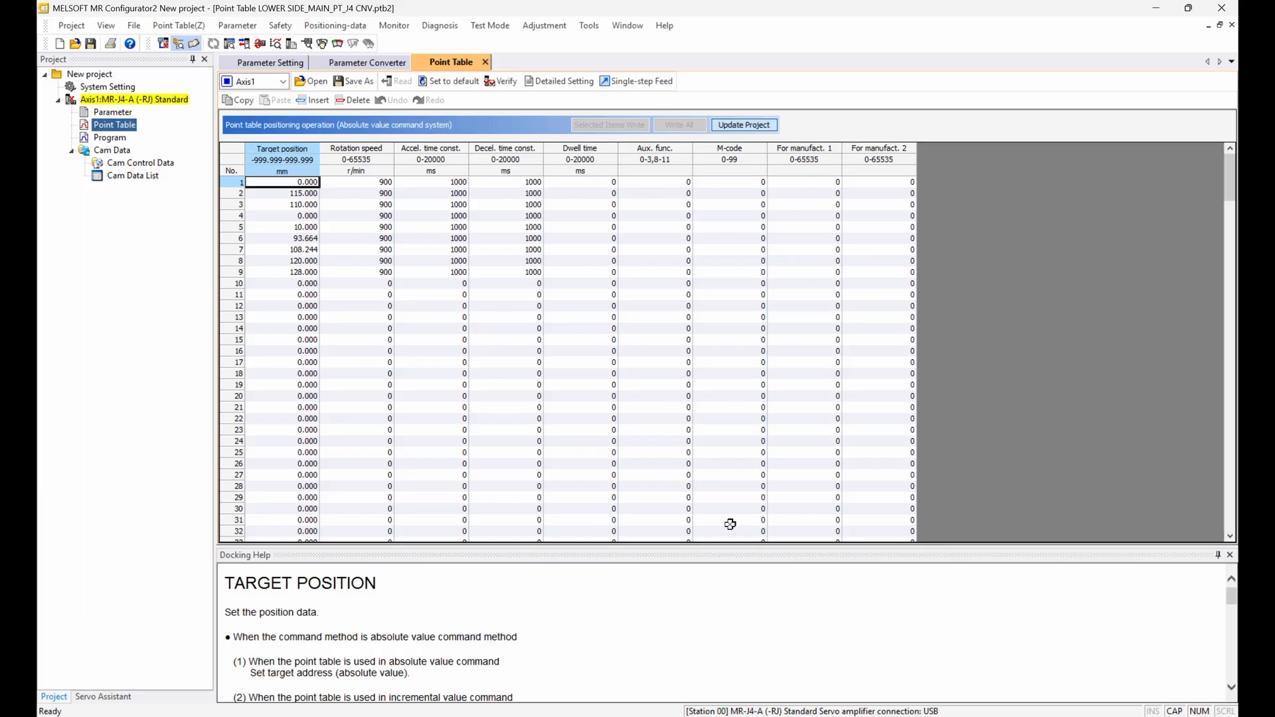
Step: Review the Axis1 common basic and extension parameters, then open the device settings of the basic digital I/O parameters
double_click(129, 115)
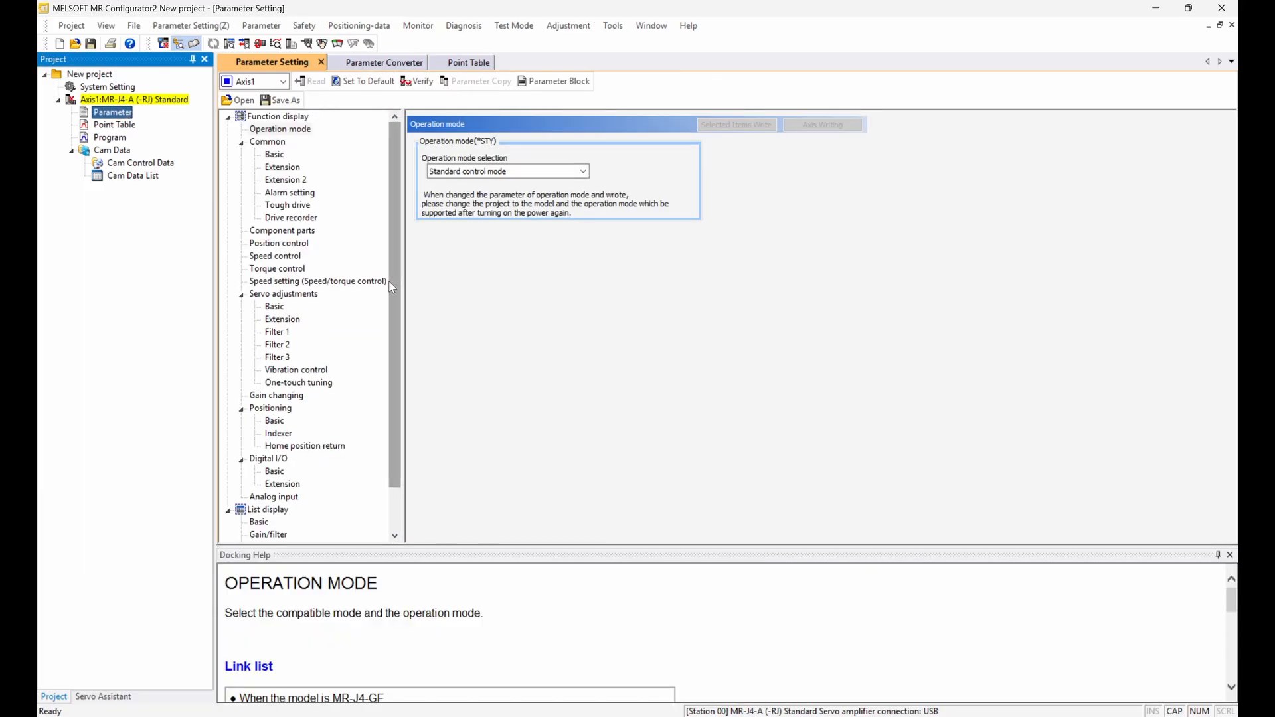
click(275, 155)
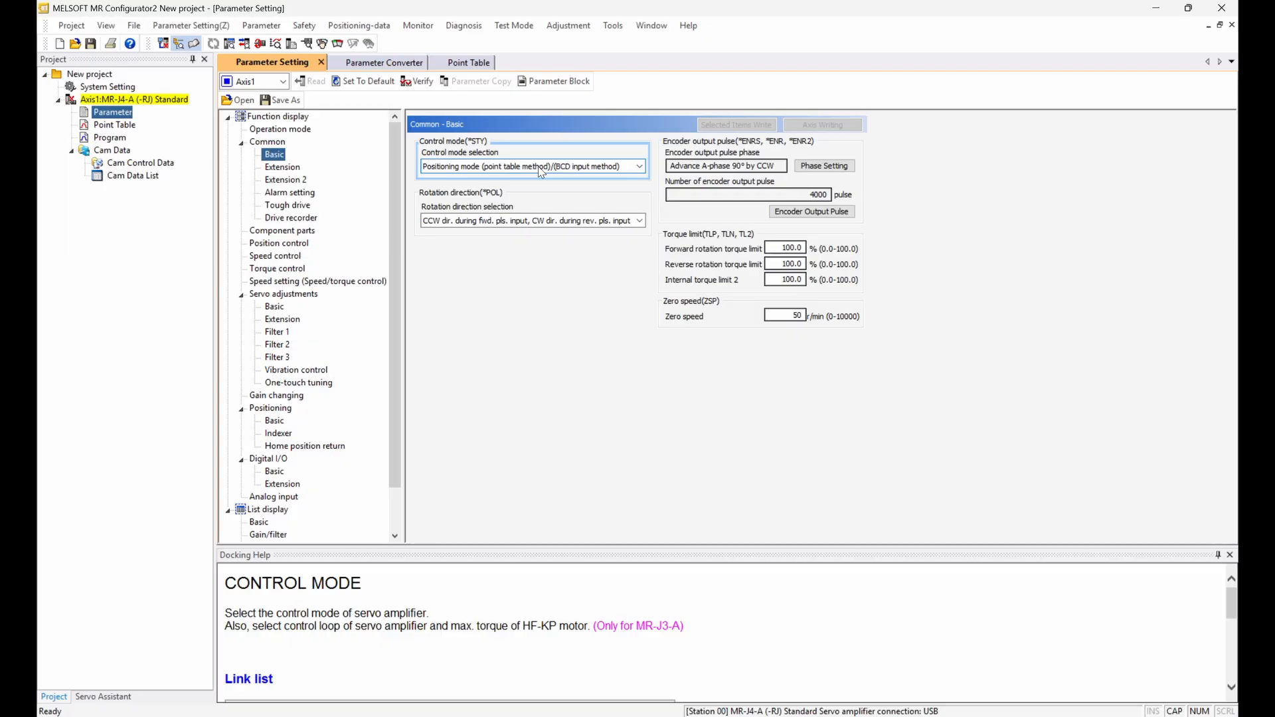
click(287, 169)
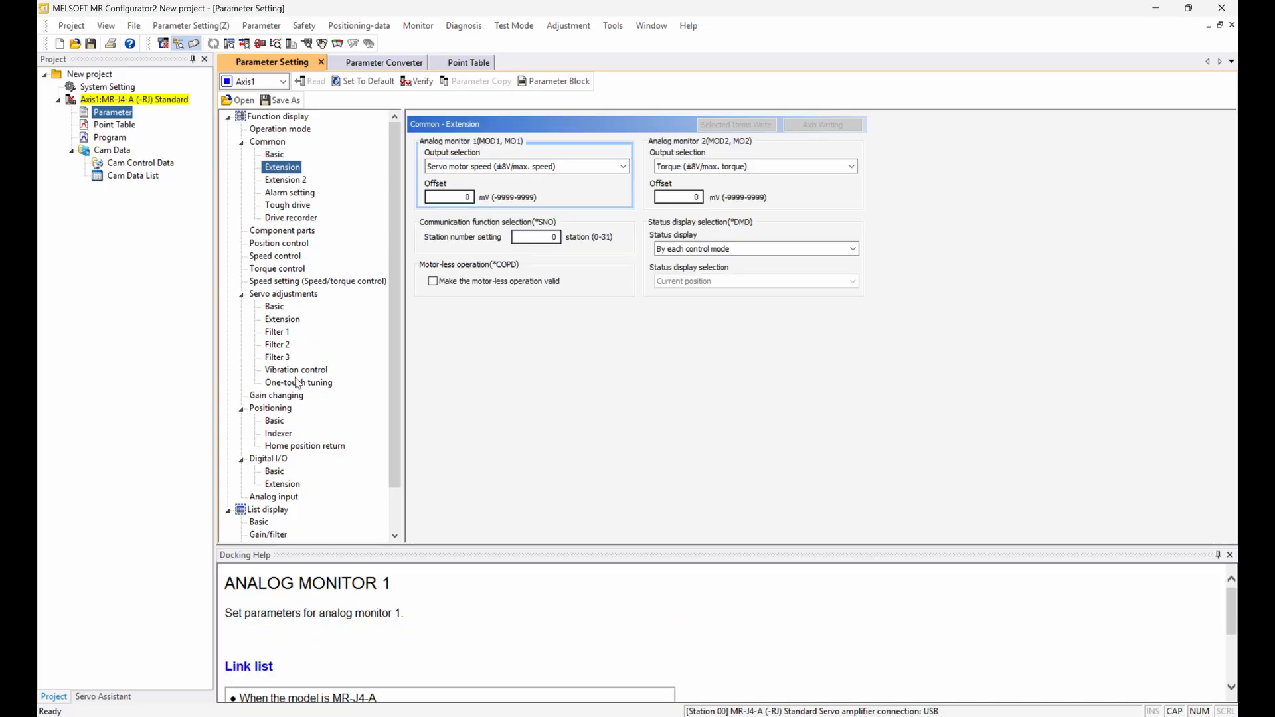
click(271, 470)
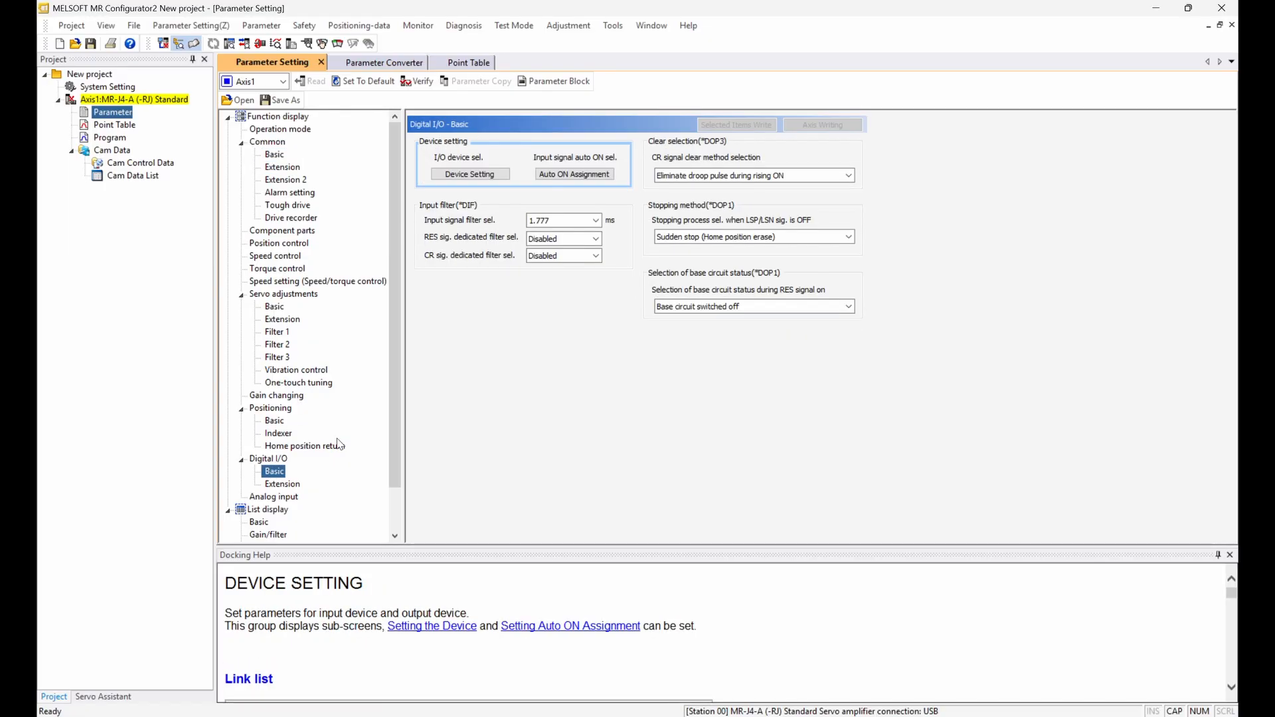
click(476, 175)
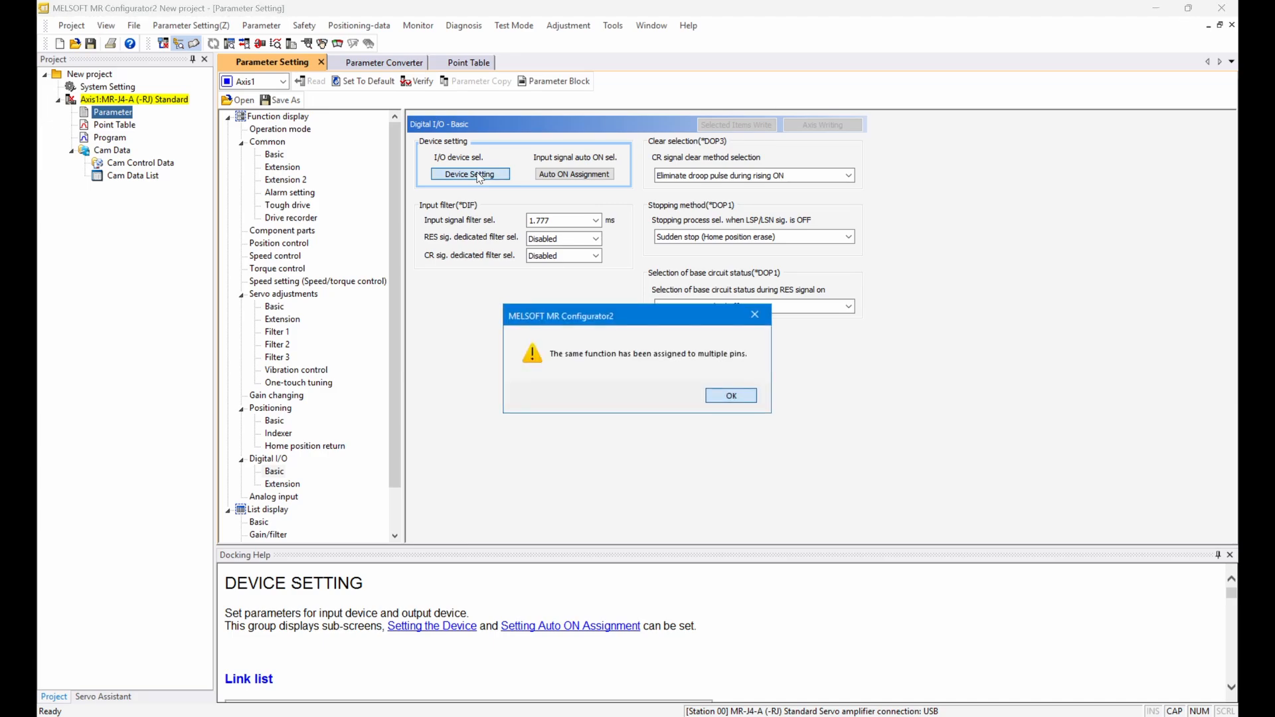
click(733, 397)
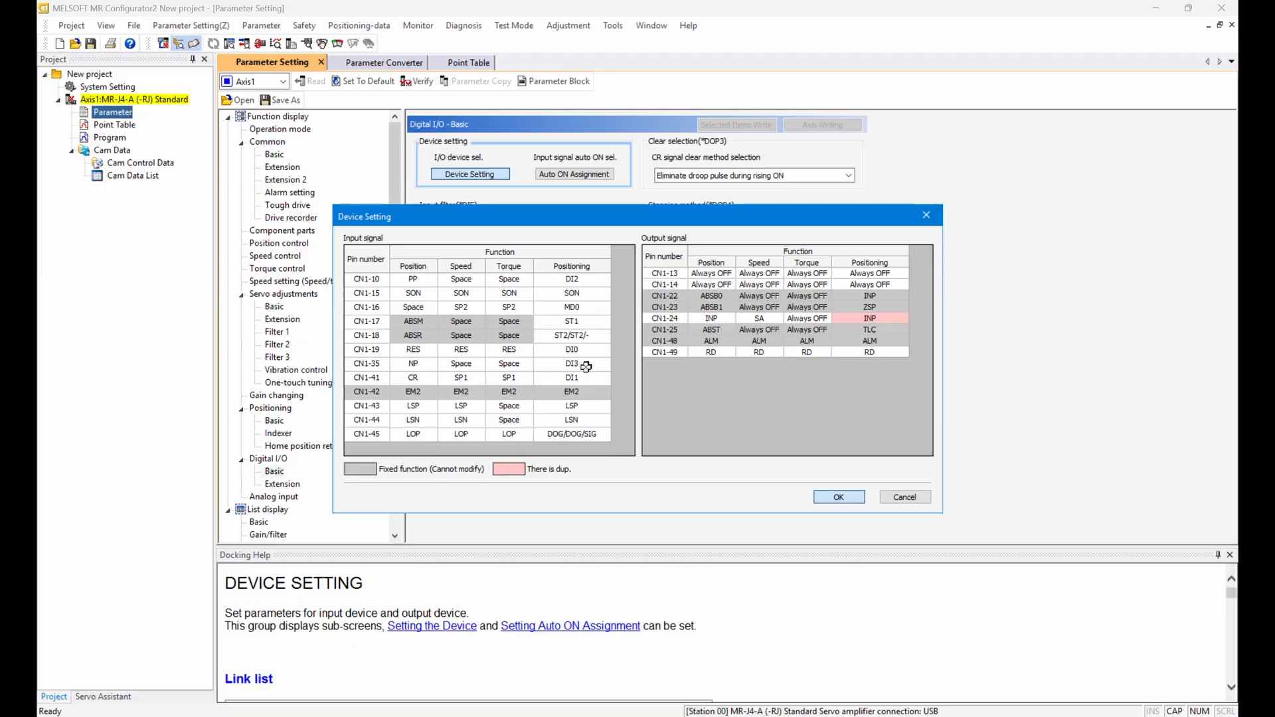
Step: Keep RD on output pin CN1-49 and assign MEND (Movement completion) to output pin CN1-24 for positioning
click(889, 354)
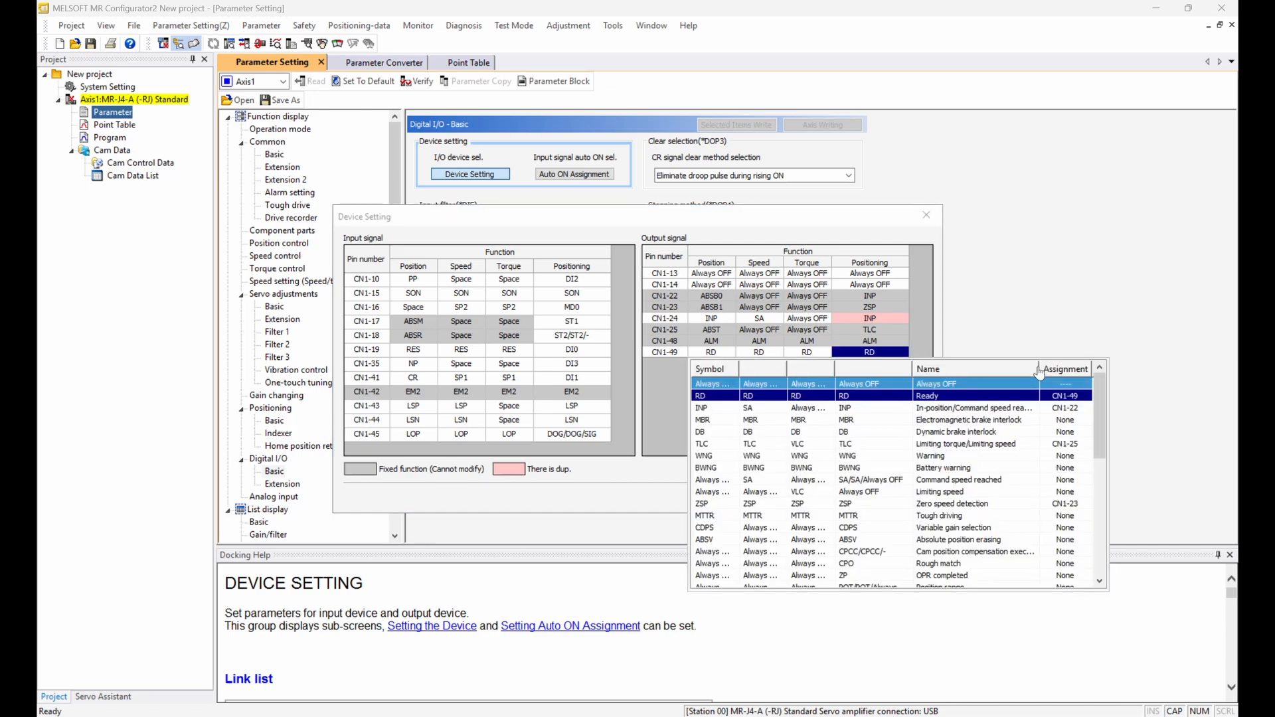
click(889, 397)
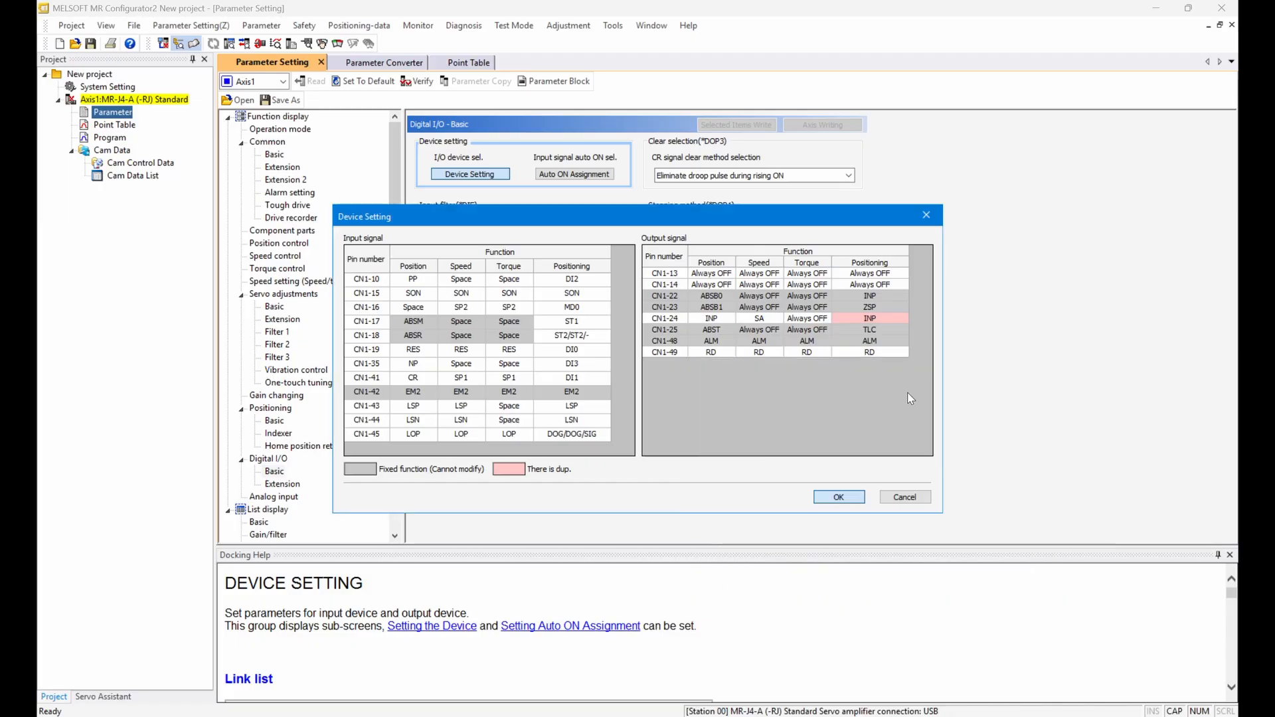
click(883, 319)
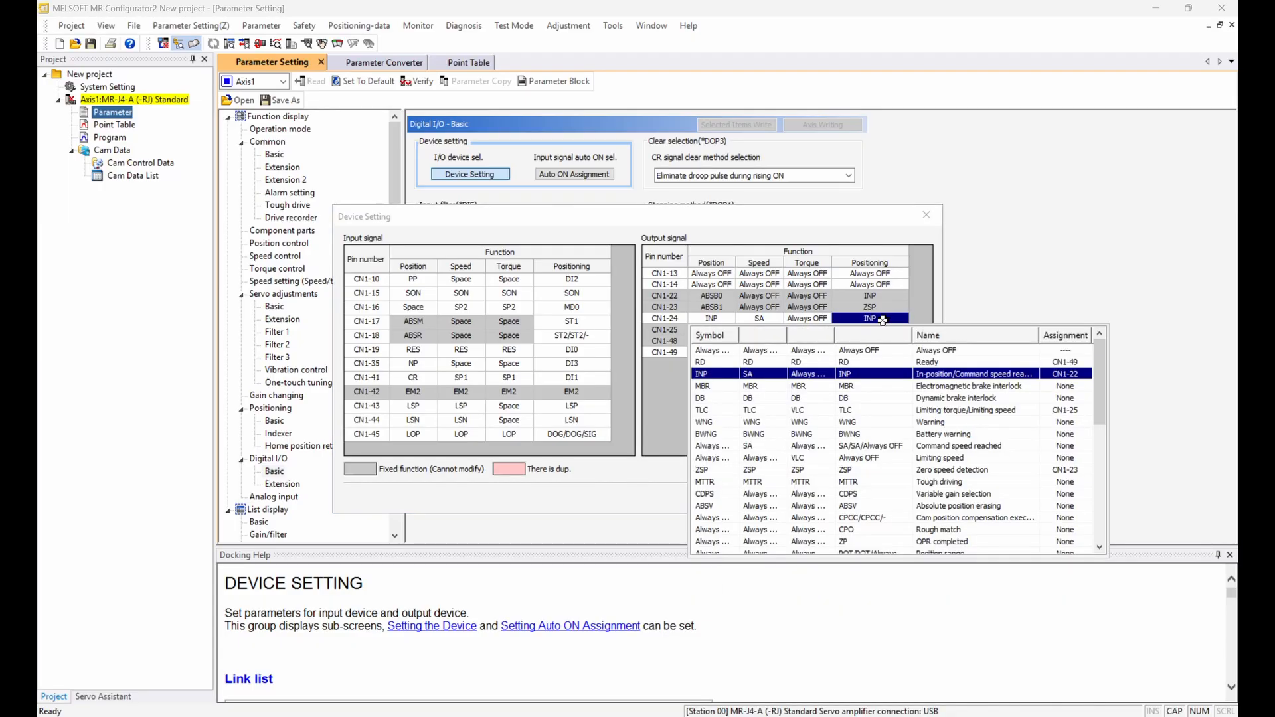
scroll(869, 481, down, 3)
scroll(877, 492, down, 1)
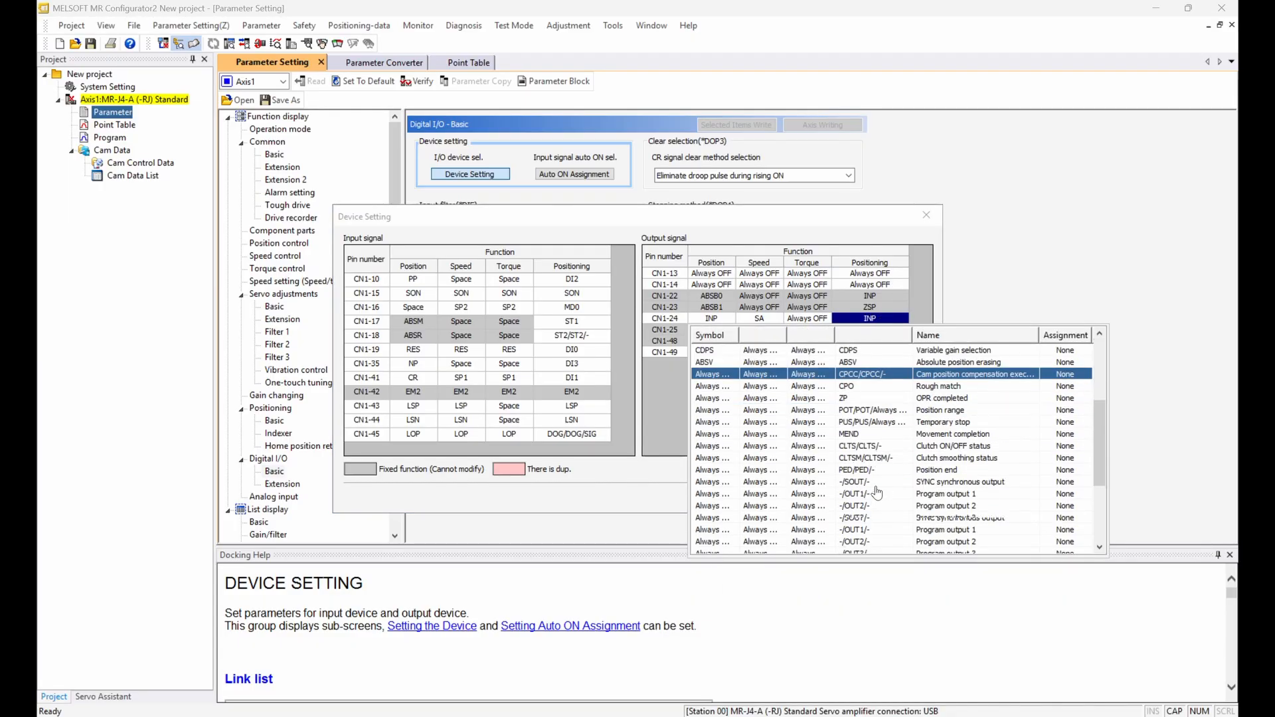
scroll(877, 492, down, 2)
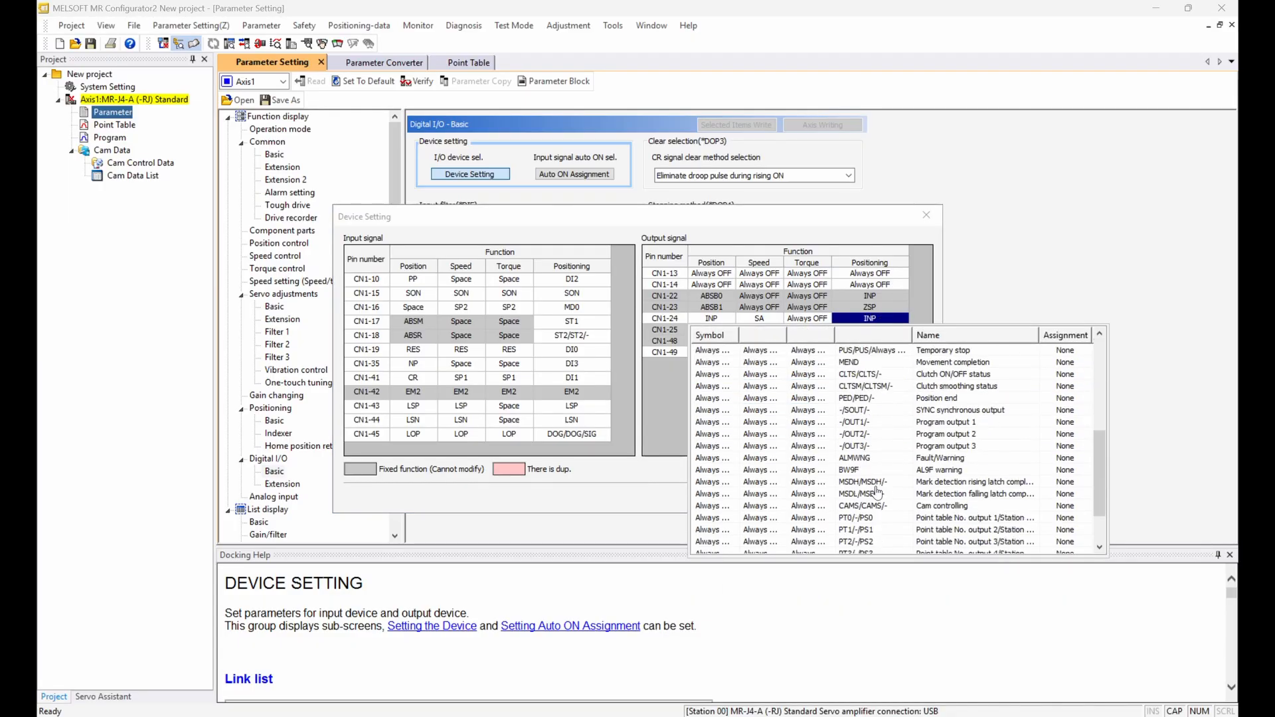
click(850, 362)
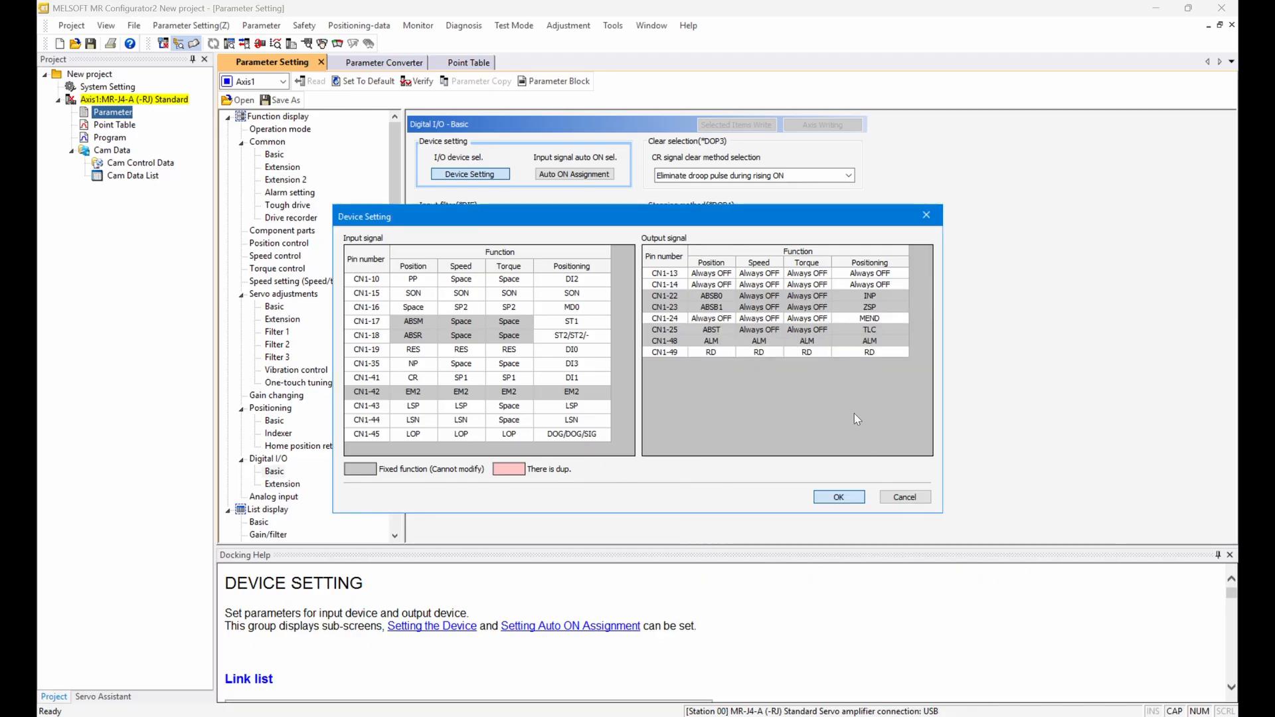
Step: Check the positioning functions available for output pin CN1-13 and close the device settings
double_click(860, 273)
double_click(861, 274)
double_click(860, 274)
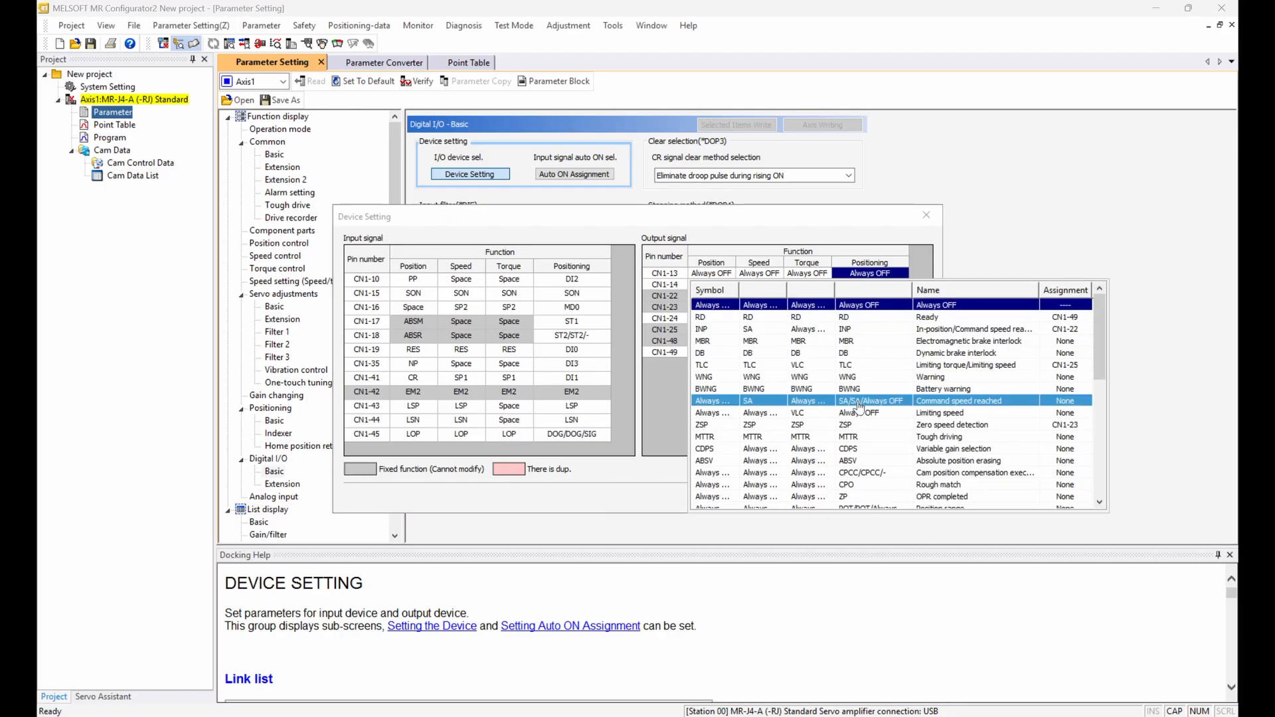
scroll(859, 407, down, 1)
scroll(860, 407, down, 3)
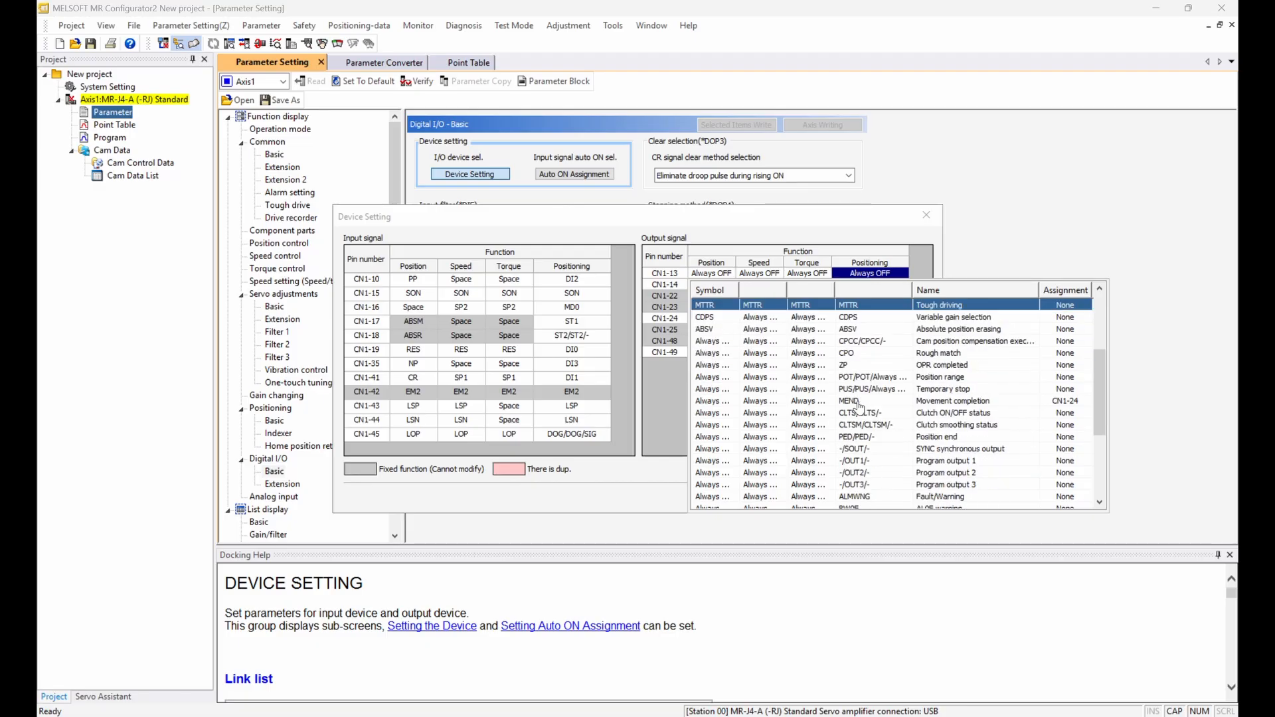
scroll(859, 406, up, 4)
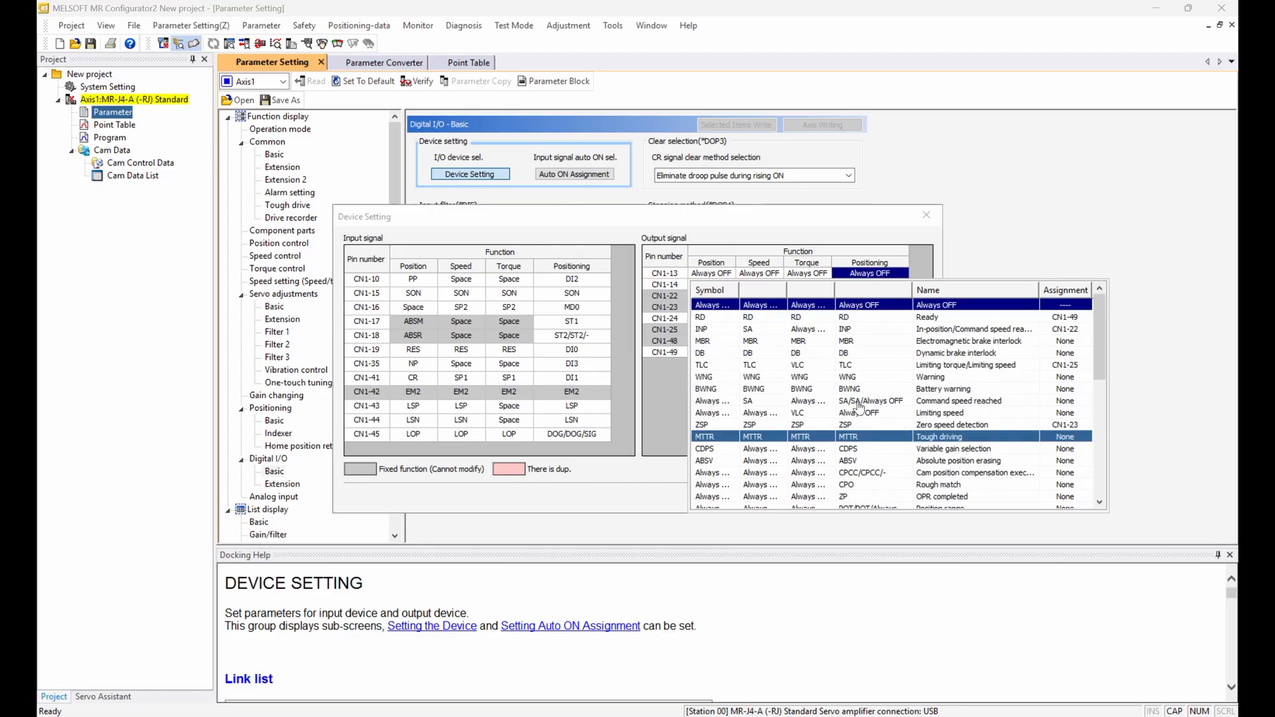
click(745, 390)
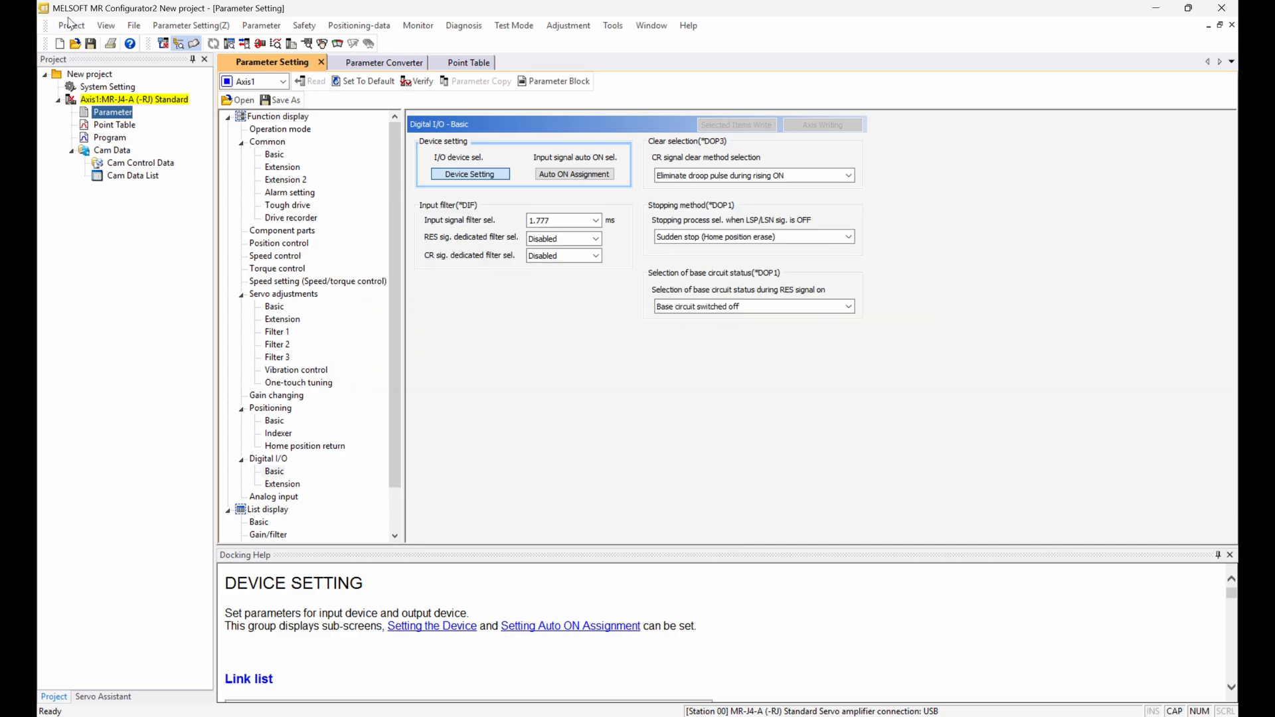
Step: Save the project in the 02102025 folder as a new MR2 project file named LOWER SIDE_MAIN_J2_J4 CNV
click(71, 25)
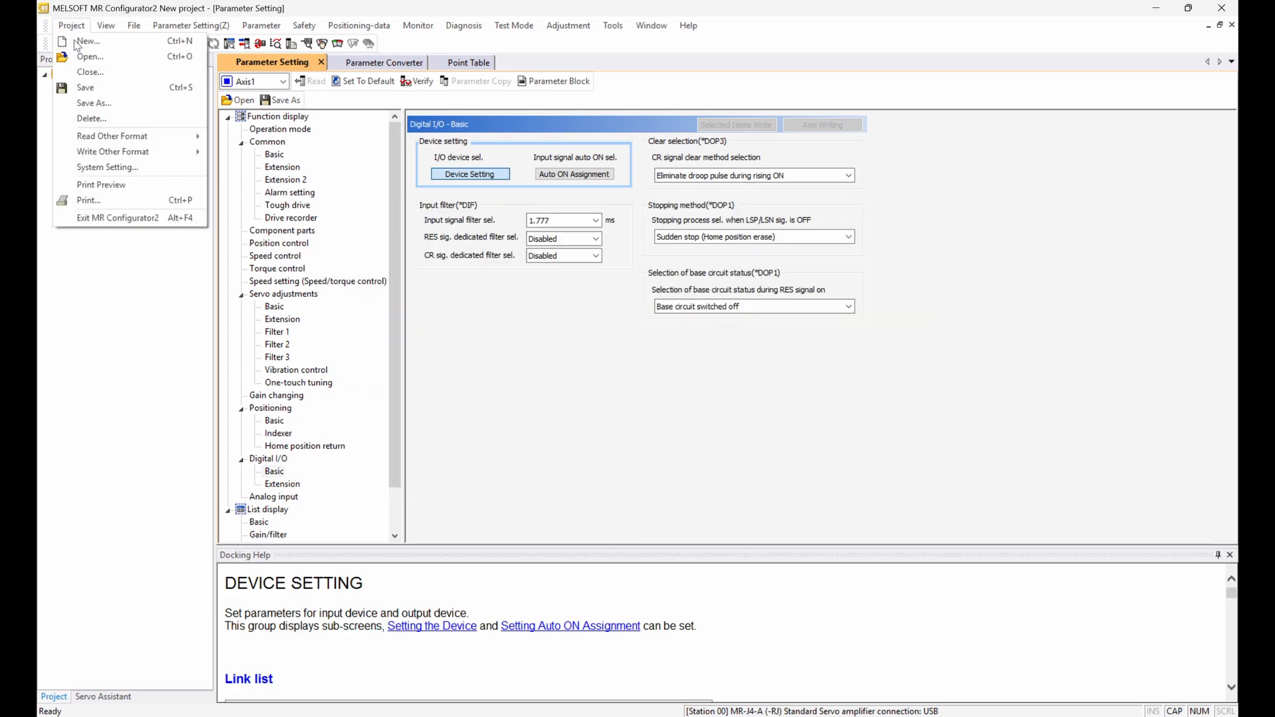
click(93, 102)
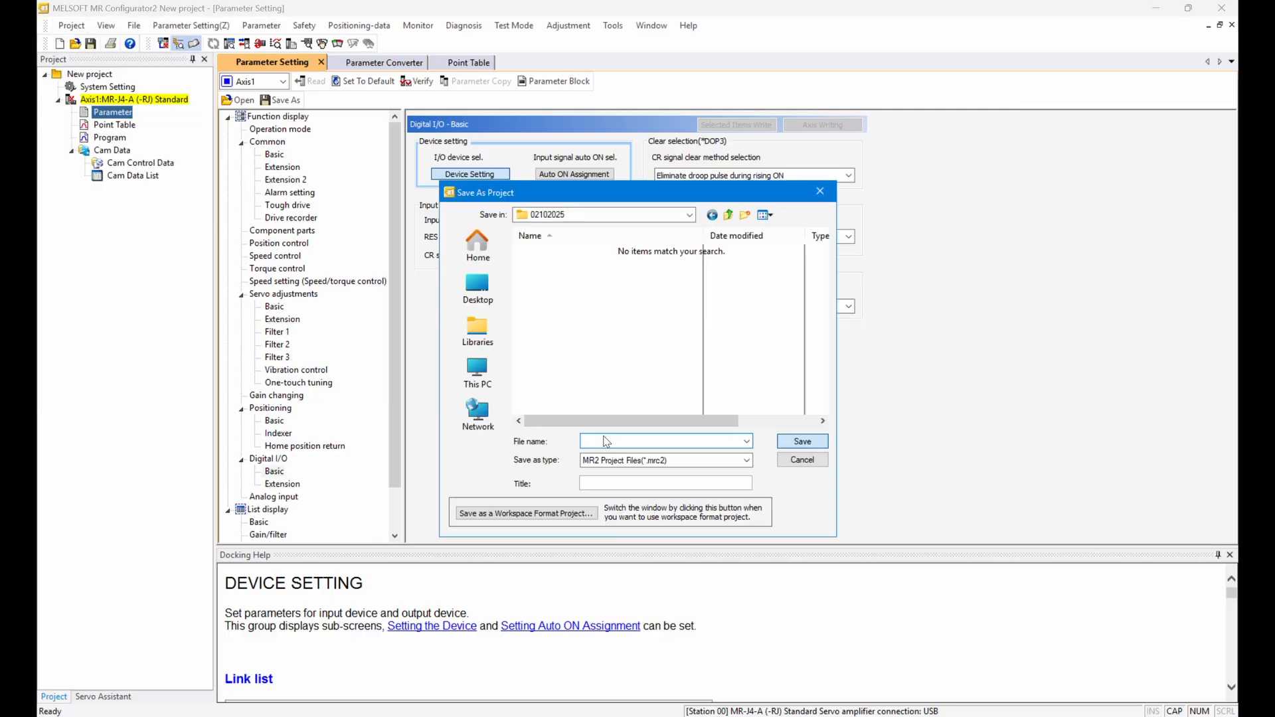
text(L)
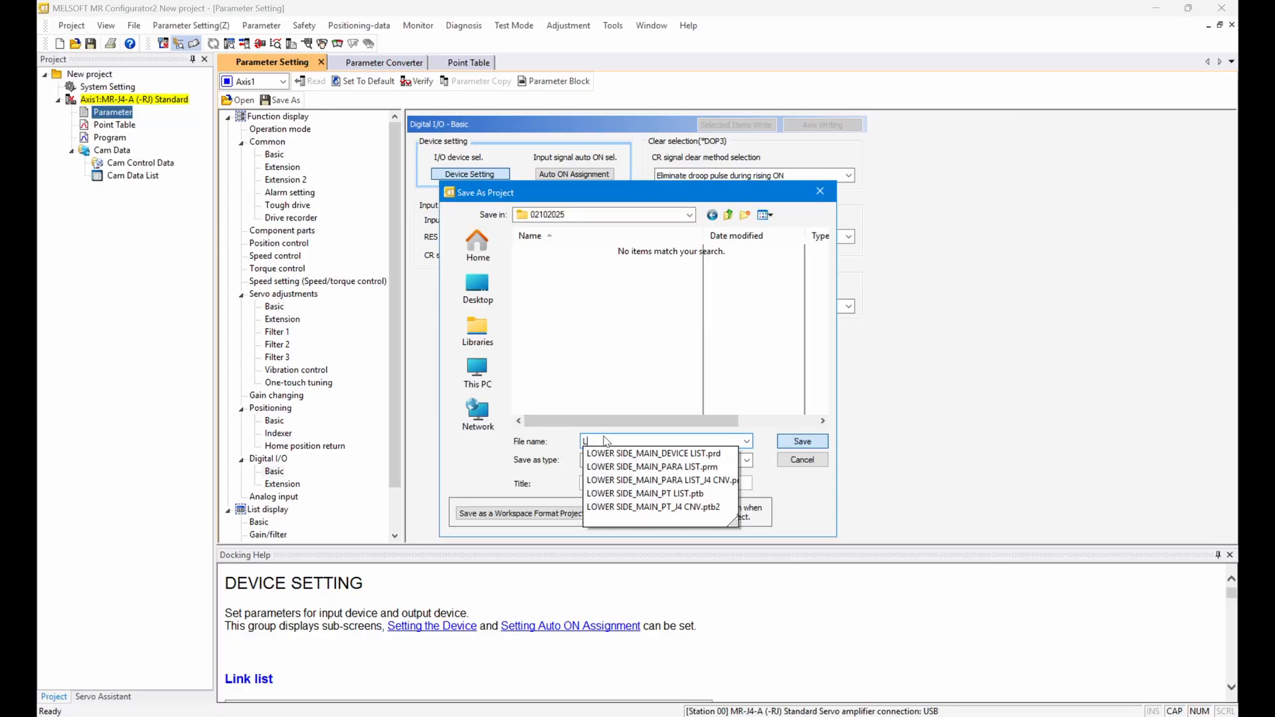
key(Down)
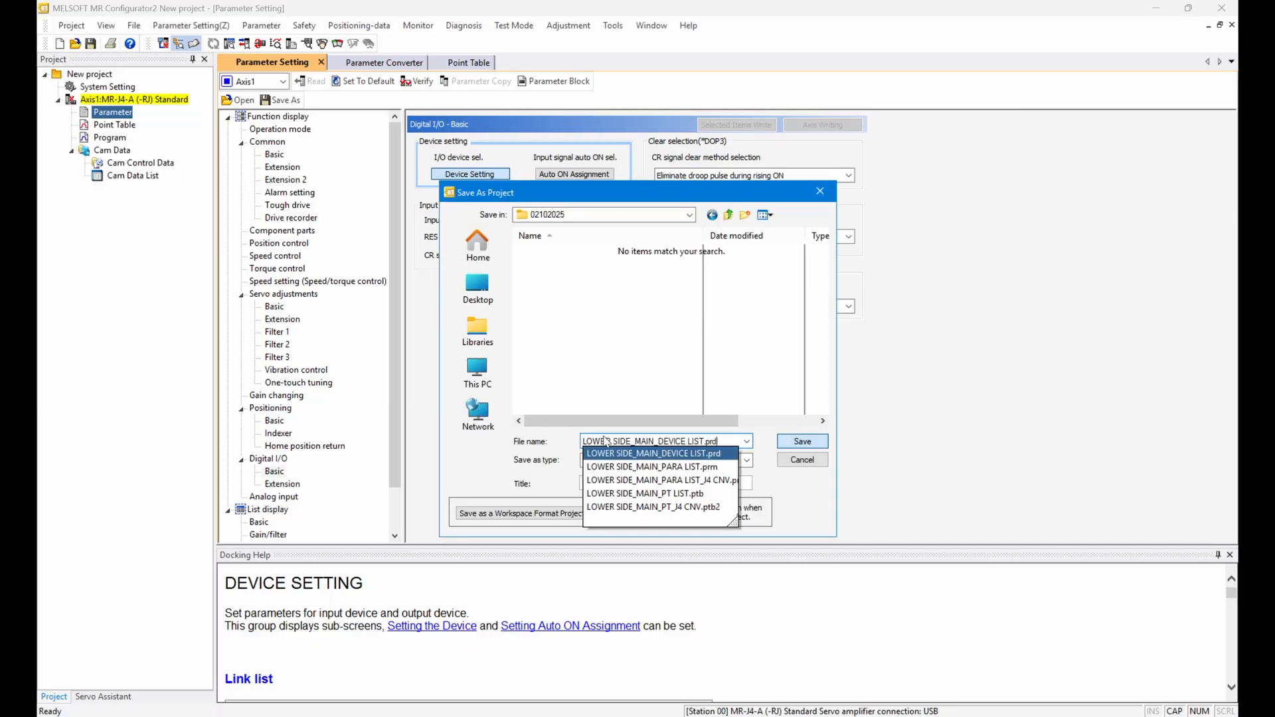
key(BackSpace)
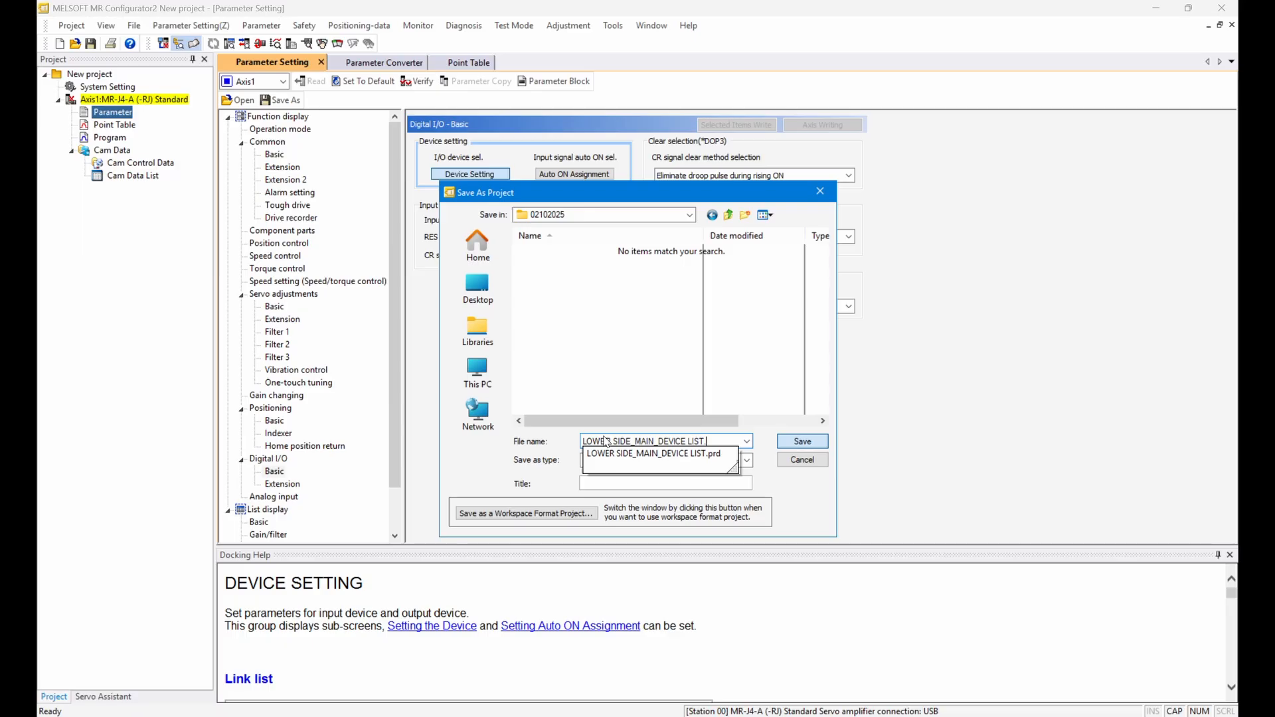
key(BackSpace)
key(BackSpace)
key(BackSpace)
key(BackSpace)
key(BackSpace)
key(BackSpace)
key(BackSpace)
key(BackSpace)
key(BackSpace)
key(BackSpace)
key(BackSpace)
key(BackSpace)
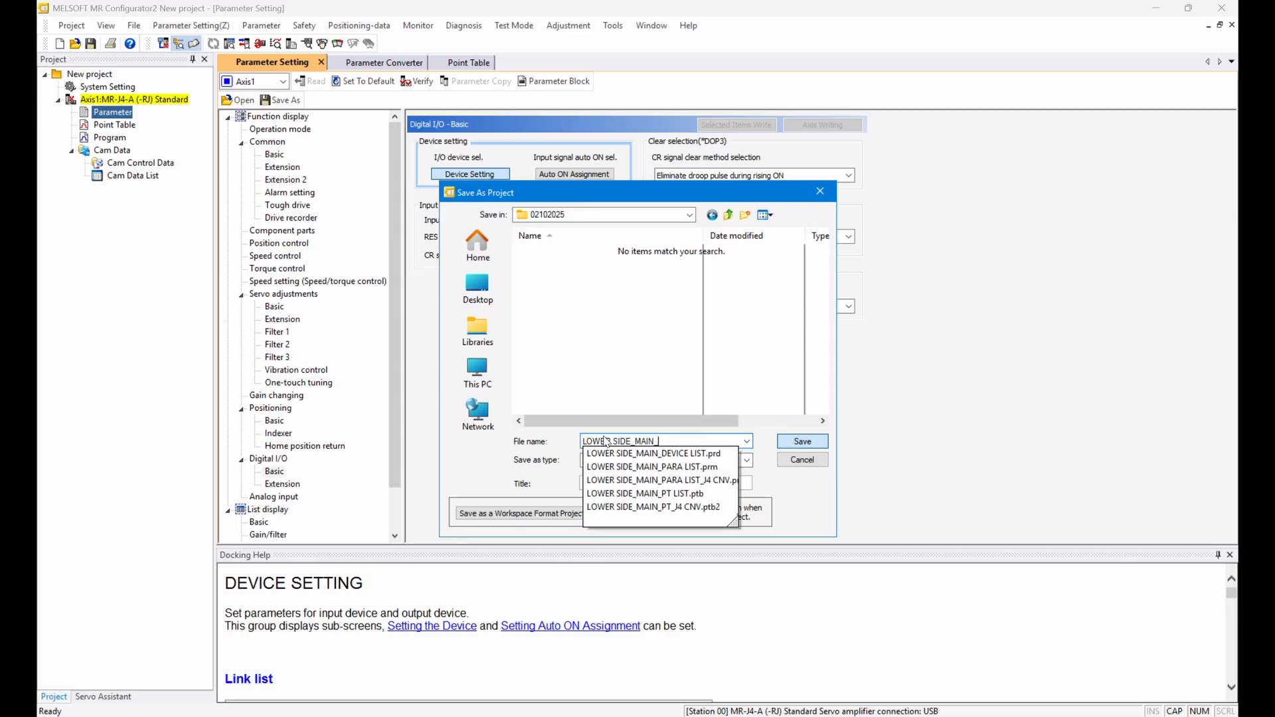
text(J2)
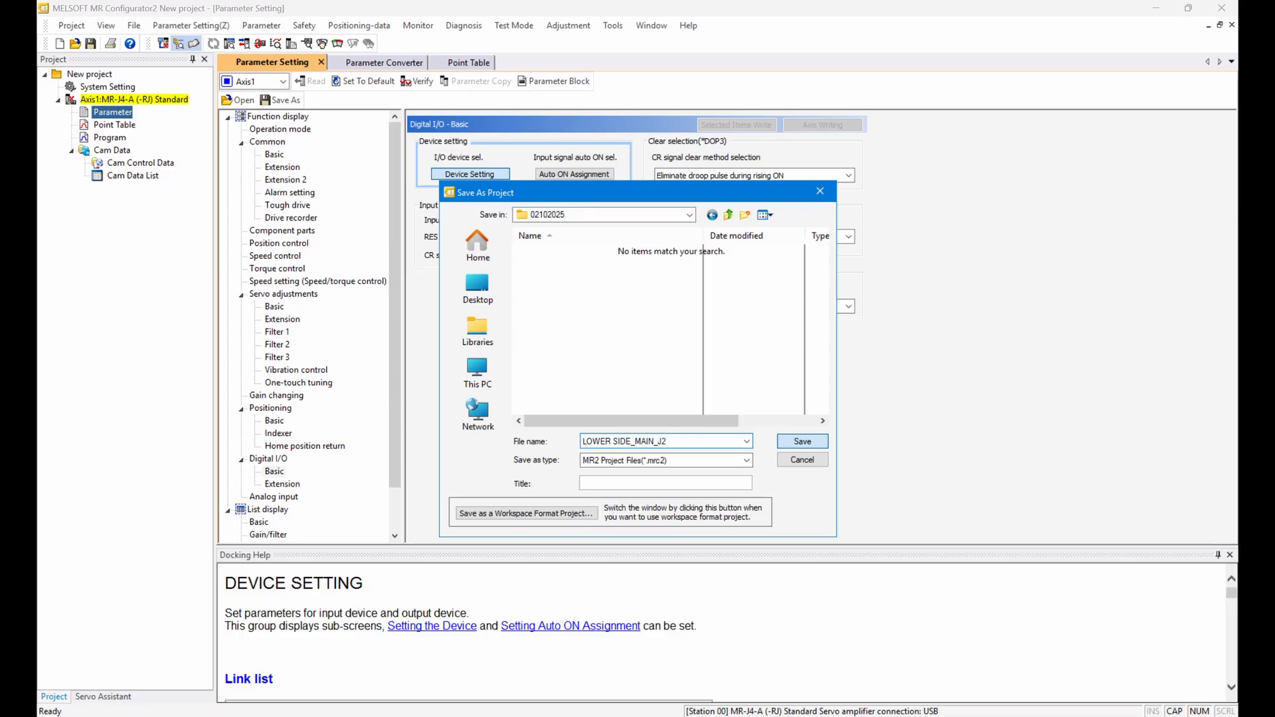
text(_J4 CNV)
click(817, 443)
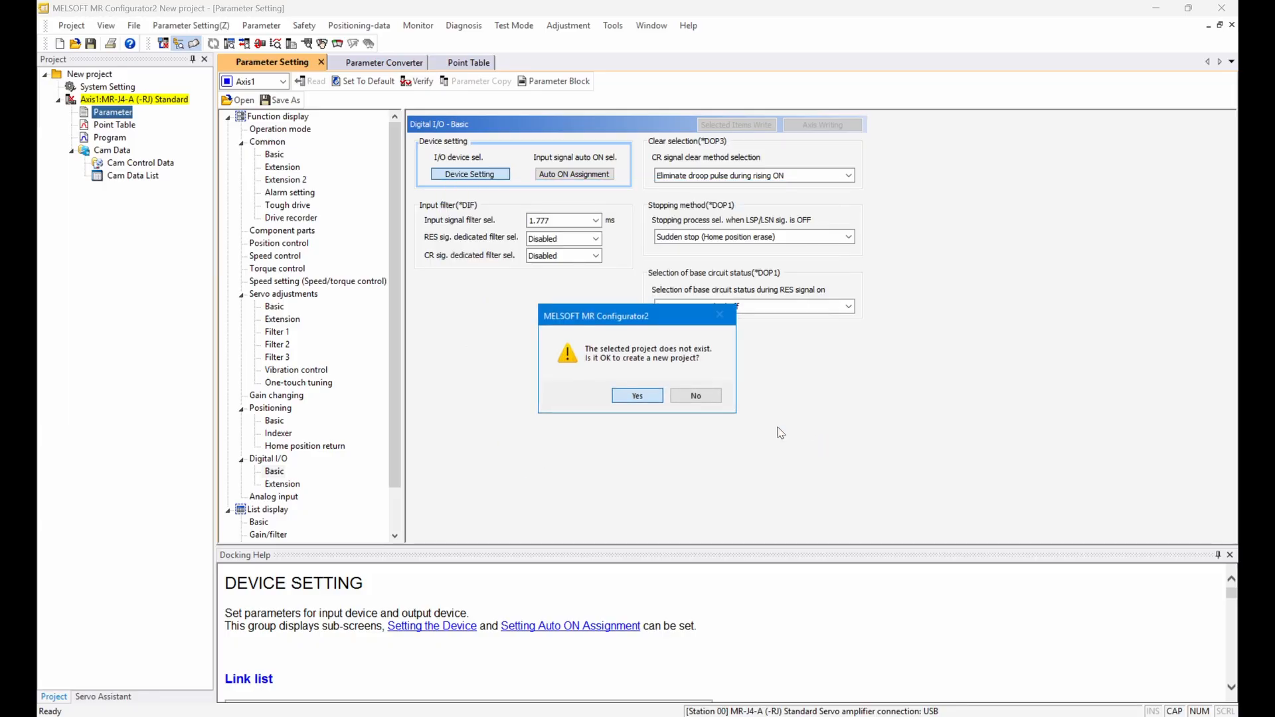
click(653, 397)
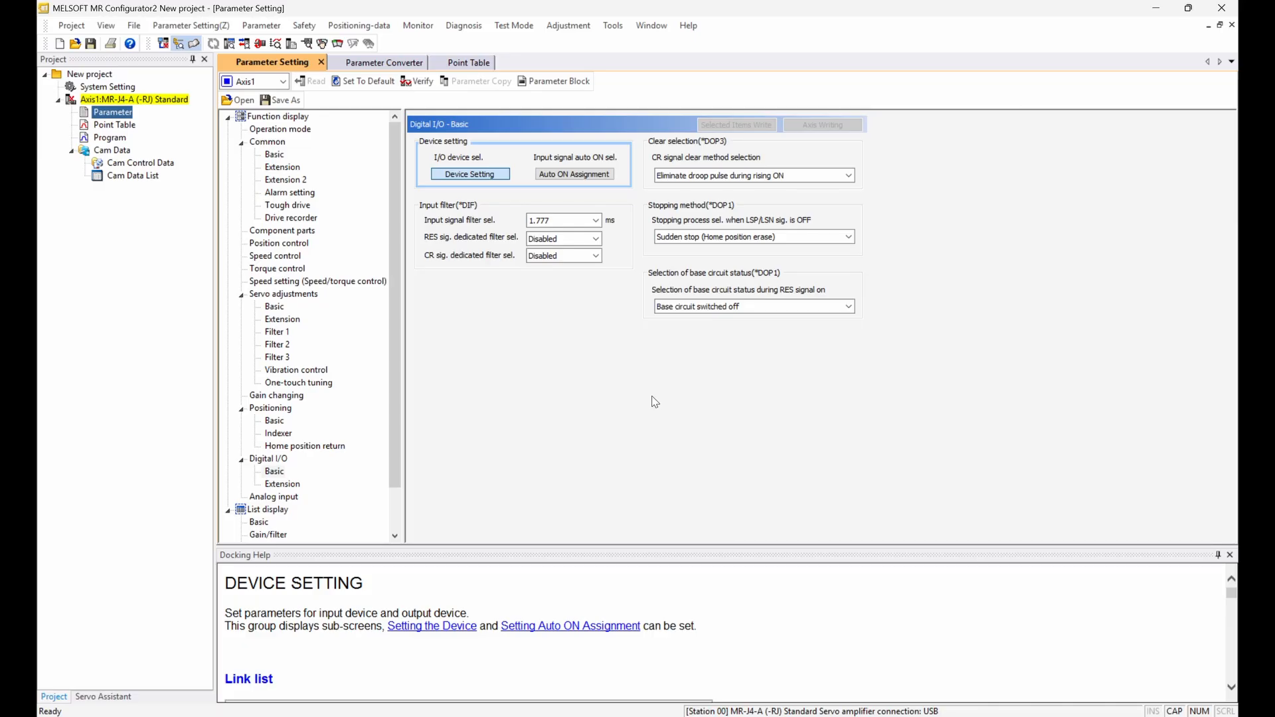